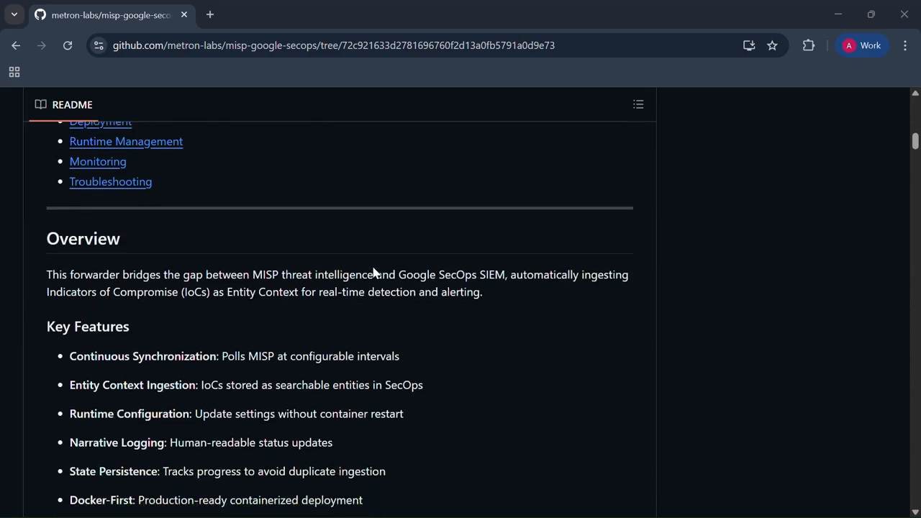
Step: Read the README's key features and platform introduction explaining MISP and Google Security Operations
scroll(373, 272, "down", 2)
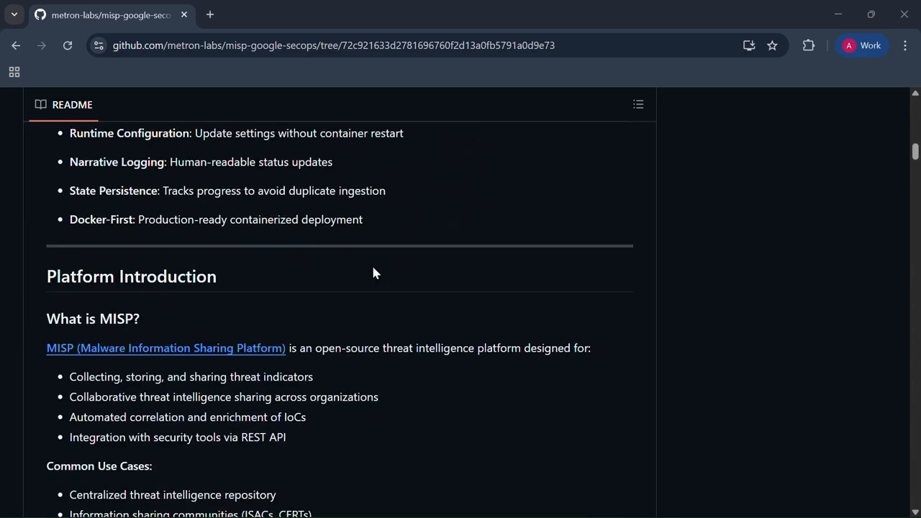
scroll(373, 272, "down", 1)
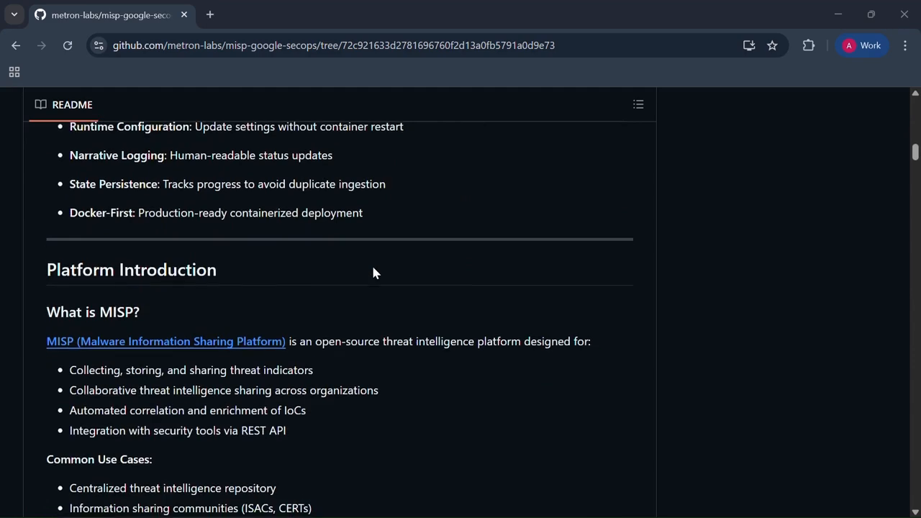
scroll(373, 272, "down", 1)
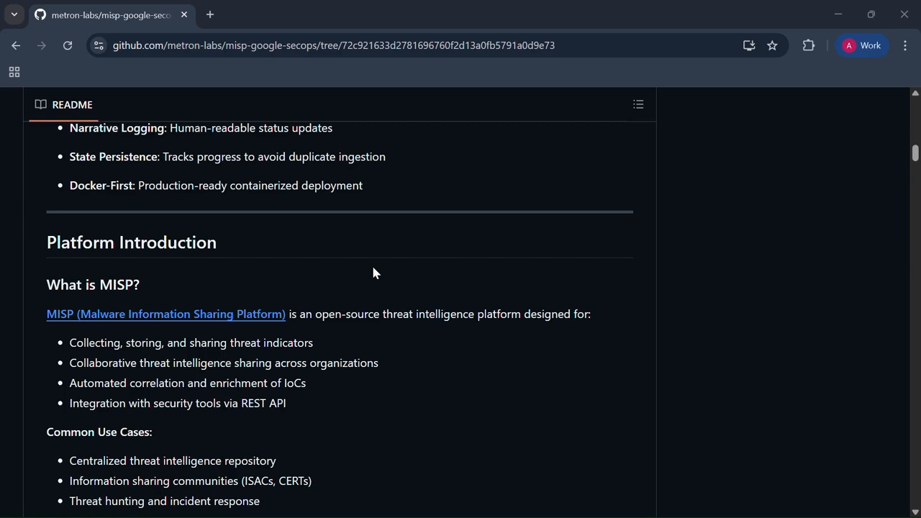
scroll(373, 268, "down", 3)
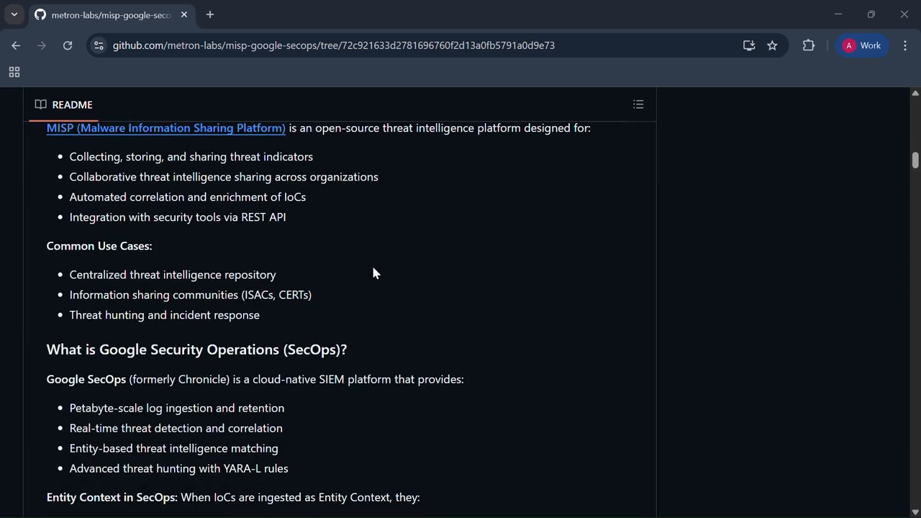
scroll(373, 272, "down", 1)
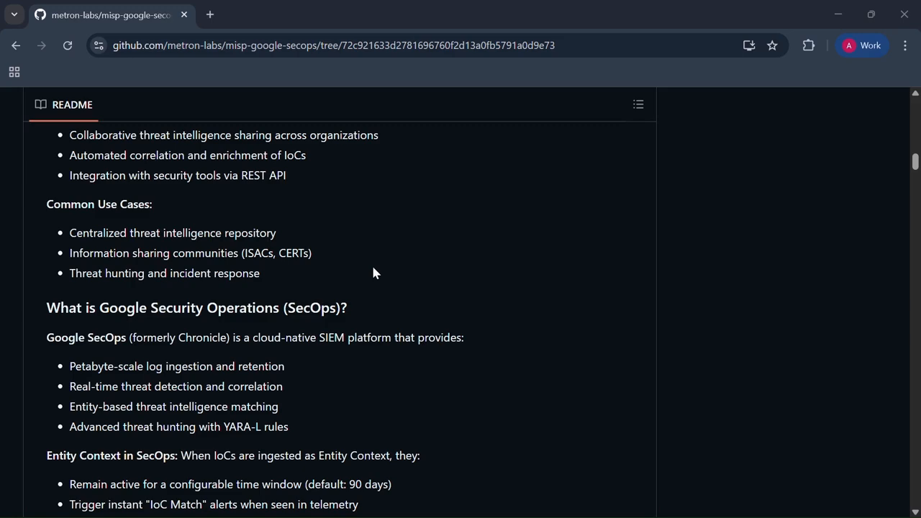
scroll(373, 272, "down", 3)
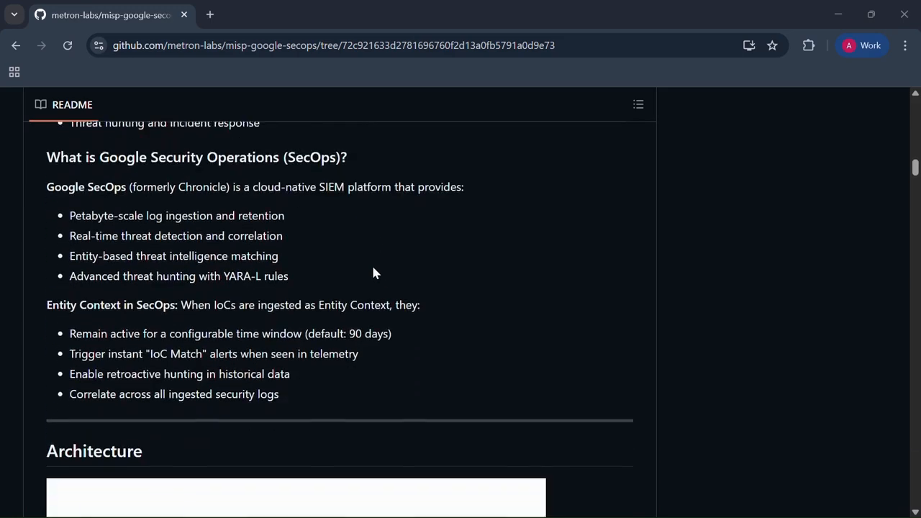
Step: Examine the README's Architecture diagram and the Data Flow list for the MISP forwarder
scroll(373, 272, "down", 2)
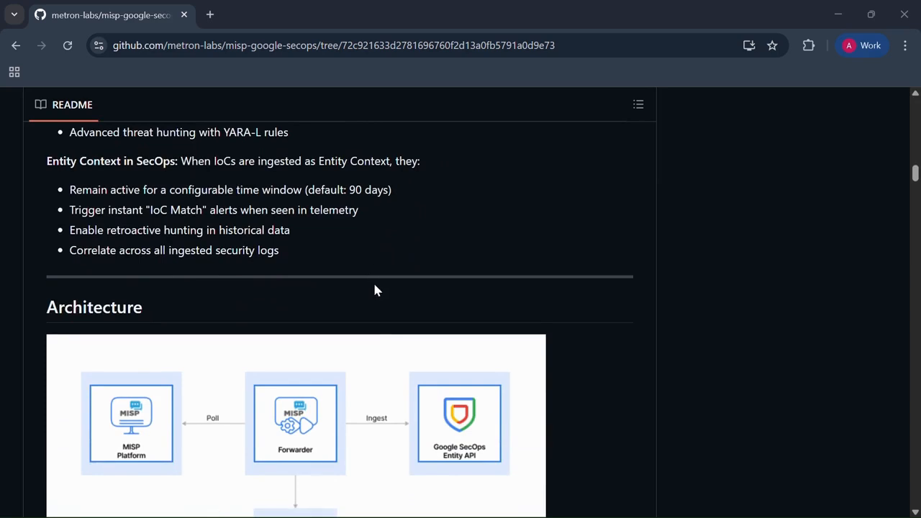
scroll(373, 332, "down", 1)
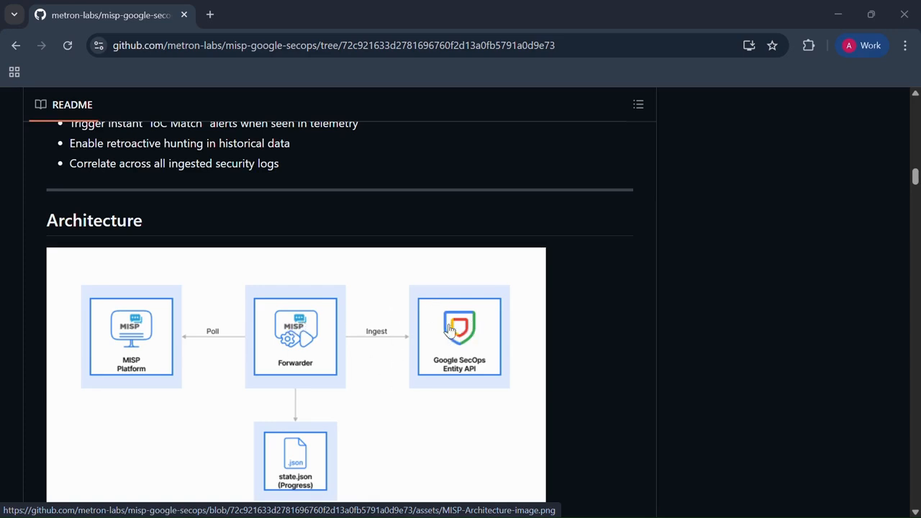
scroll(367, 322, "down", 1)
scroll(368, 321, "down", 1)
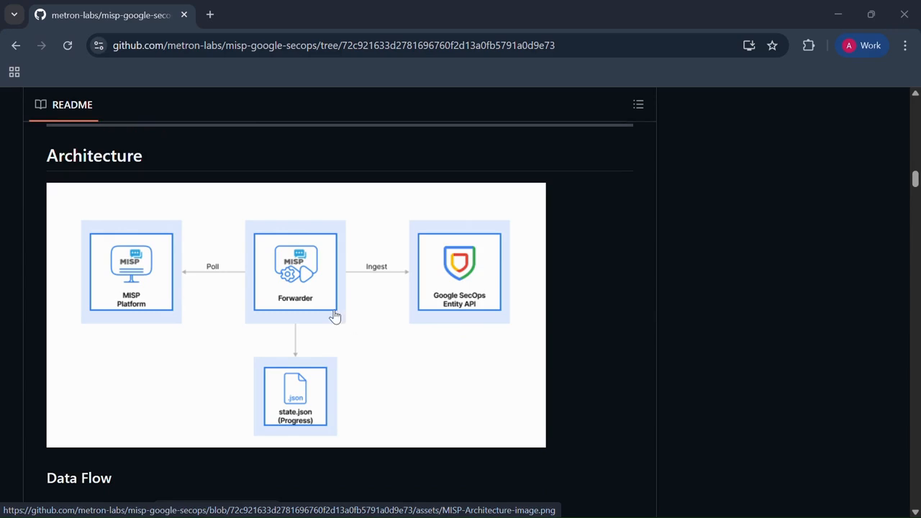
scroll(334, 314, "down", 2)
scroll(334, 315, "down", 4)
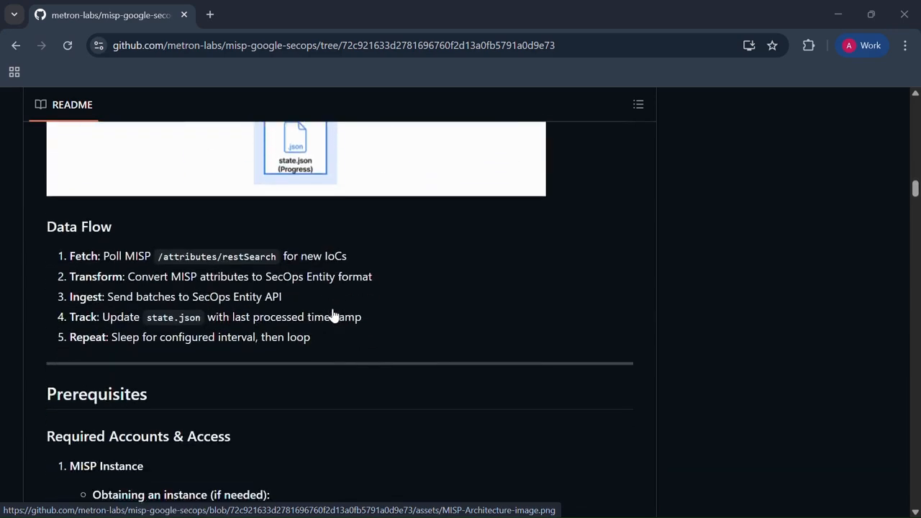
Step: Review the Prerequisites section covering the MISP instance, Google Cloud project and deployment environment
scroll(333, 314, "down", 1)
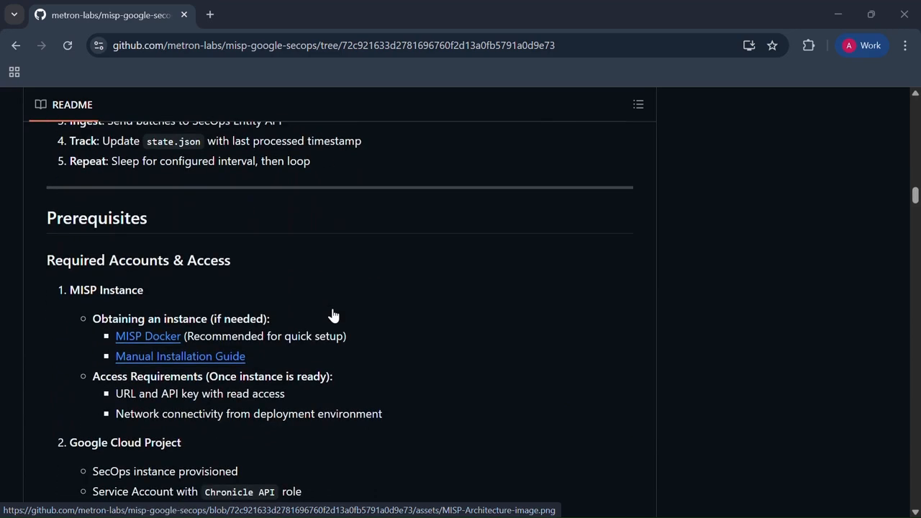
scroll(334, 314, "up", 1)
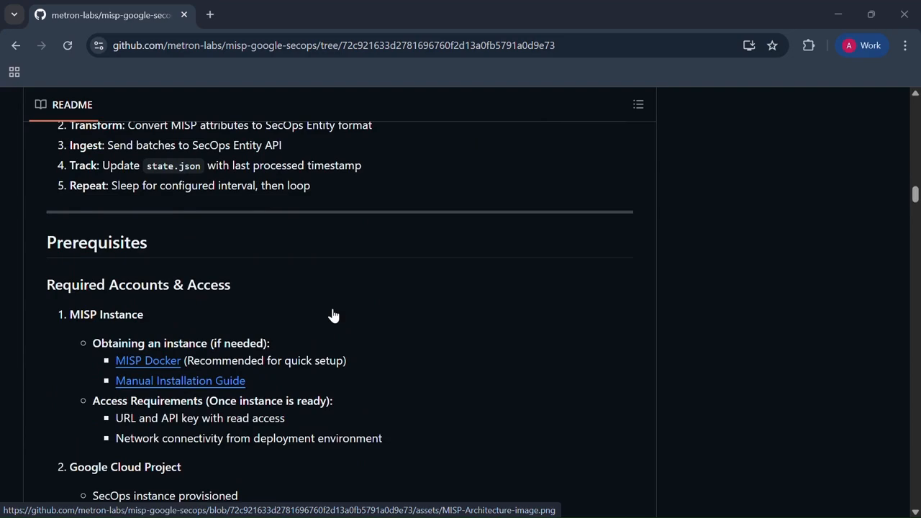
scroll(333, 314, "down", 2)
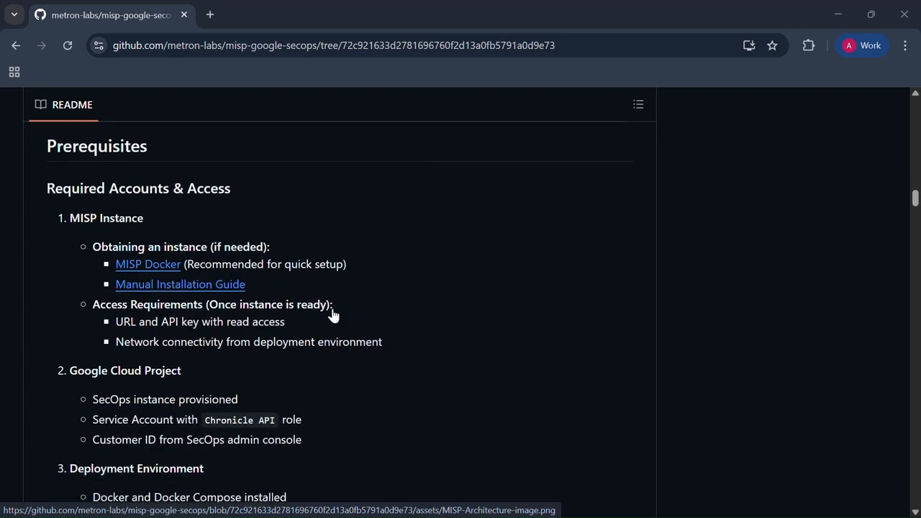
scroll(333, 315, "down", 1)
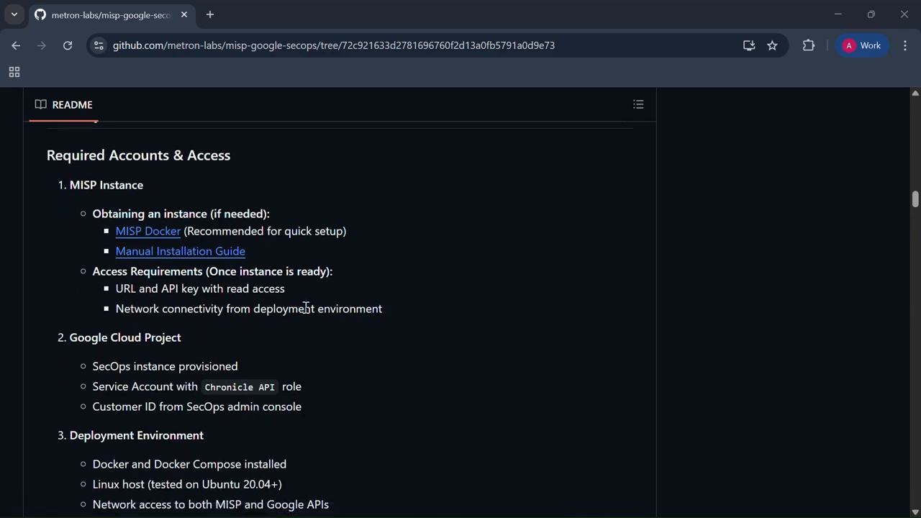
scroll(306, 308, "down", 2)
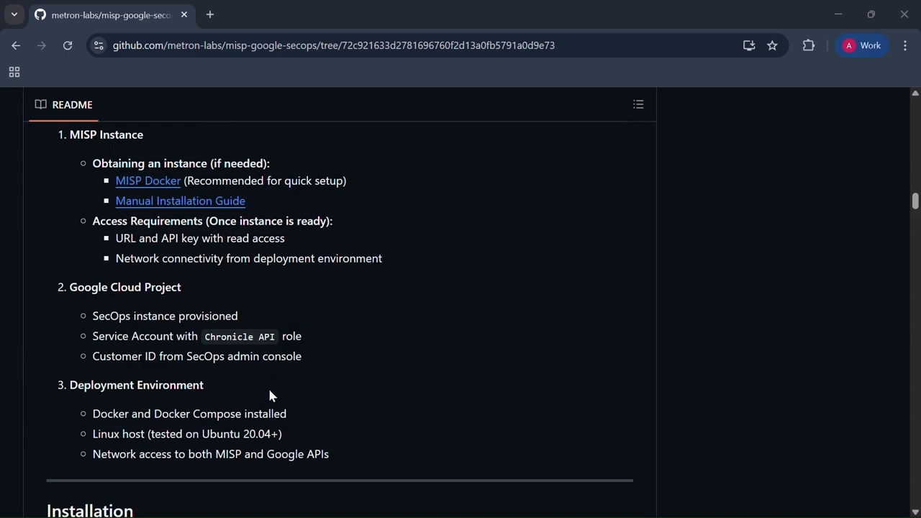
scroll(268, 387, "down", 1)
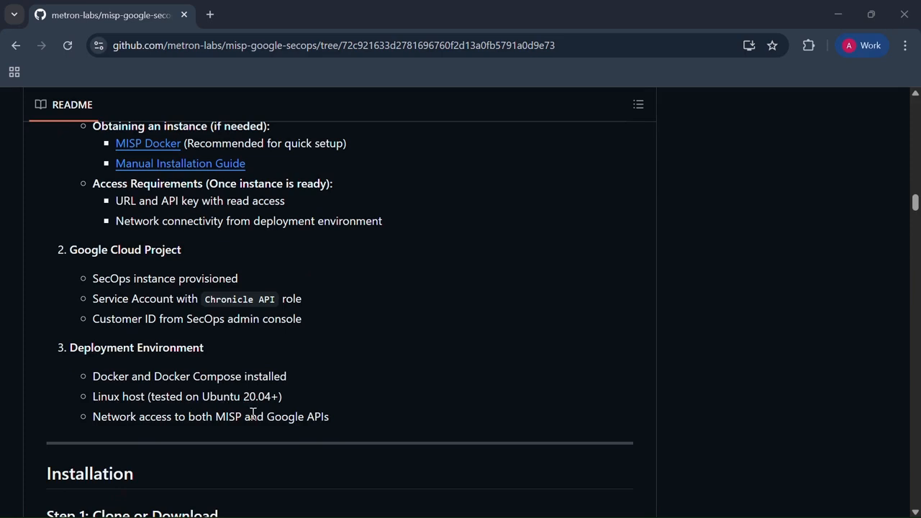
scroll(253, 414, "down", 1)
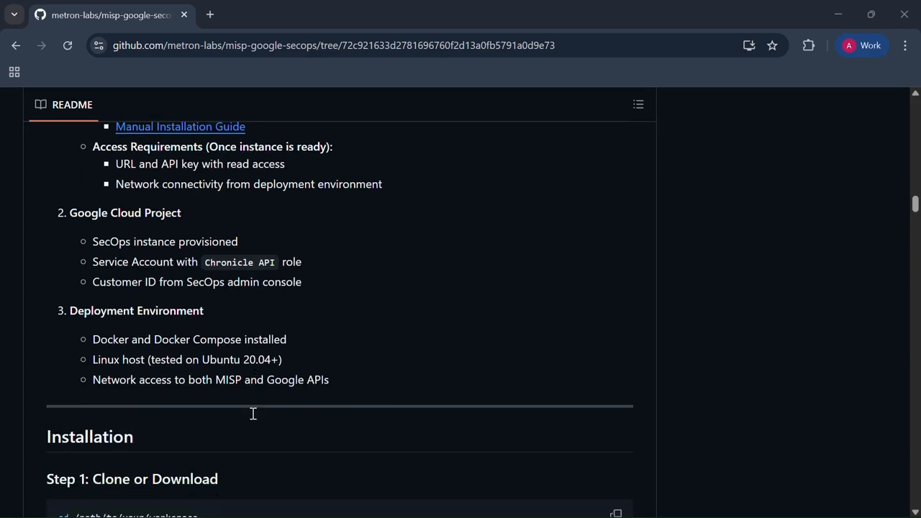
Step: Read Installation Step 1 on cloning the repository or extracting the misp-secops-forwarder archive
scroll(253, 414, "down", 2)
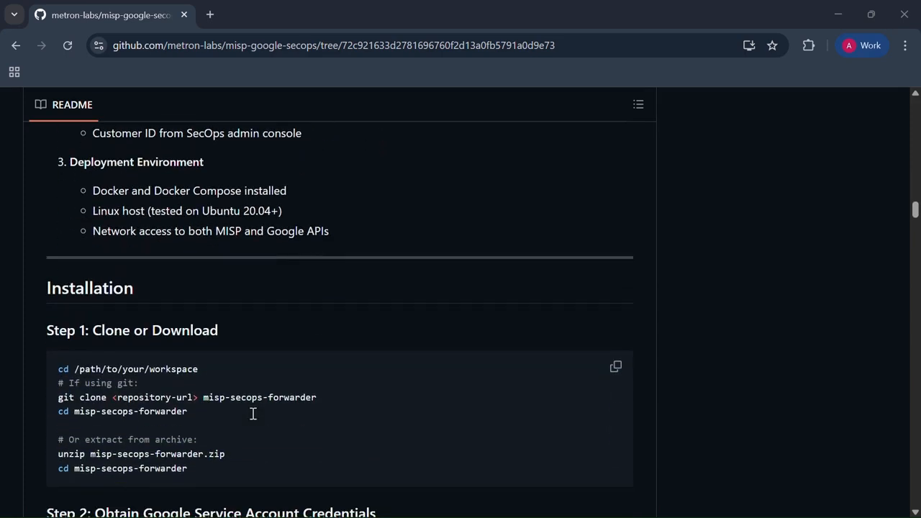
scroll(254, 414, "down", 1)
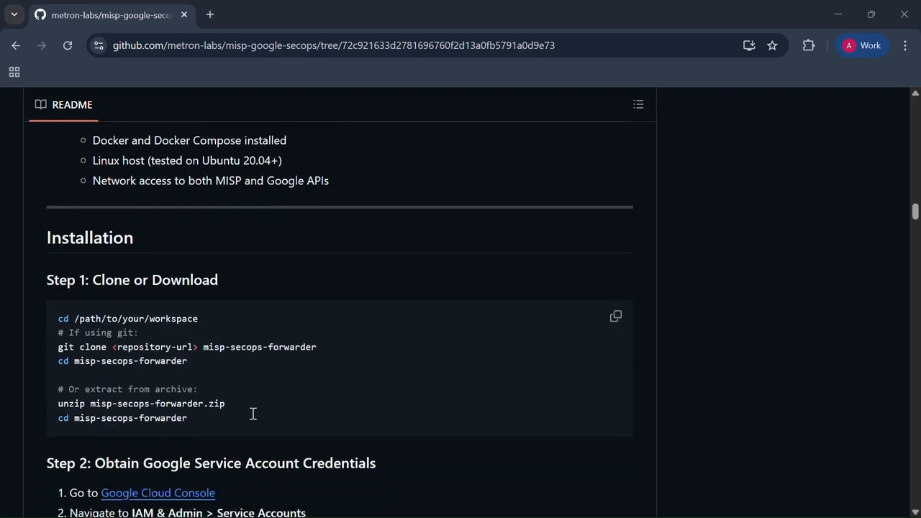
scroll(253, 414, "down", 1)
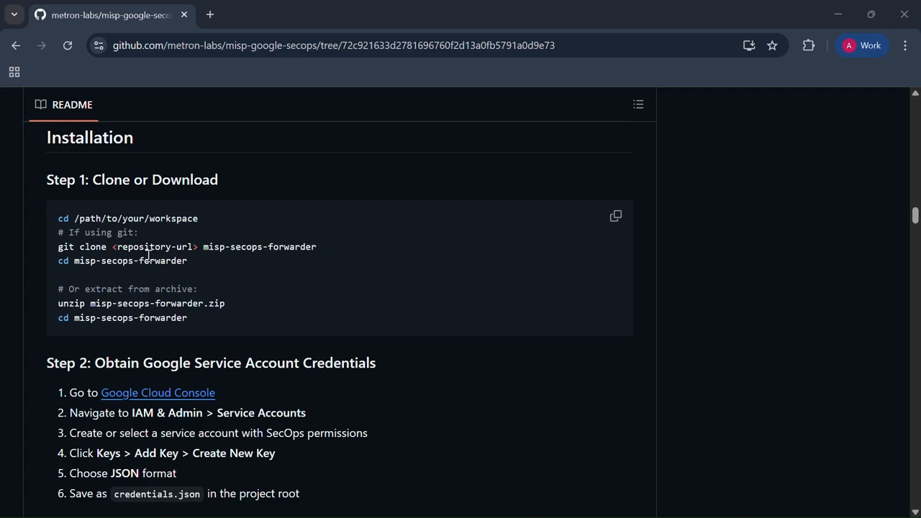
Step: Review Step 2 on obtaining Google service account credentials, highlighting the credentials.json file name
scroll(147, 256, "down", 3)
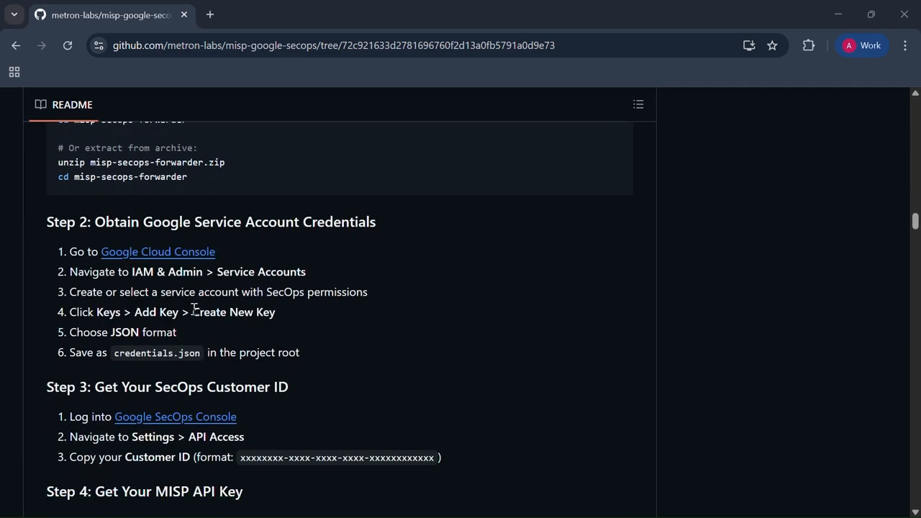
scroll(194, 308, "up", 1)
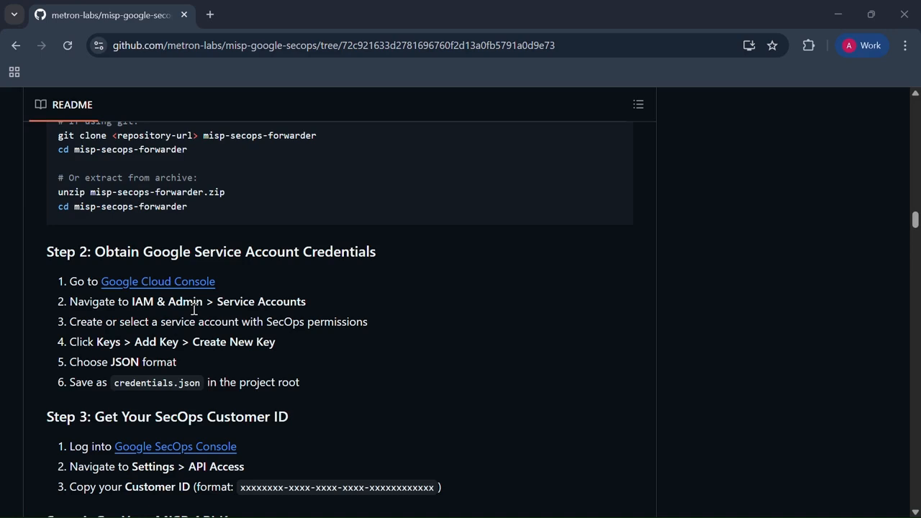
scroll(194, 310, "down", 1)
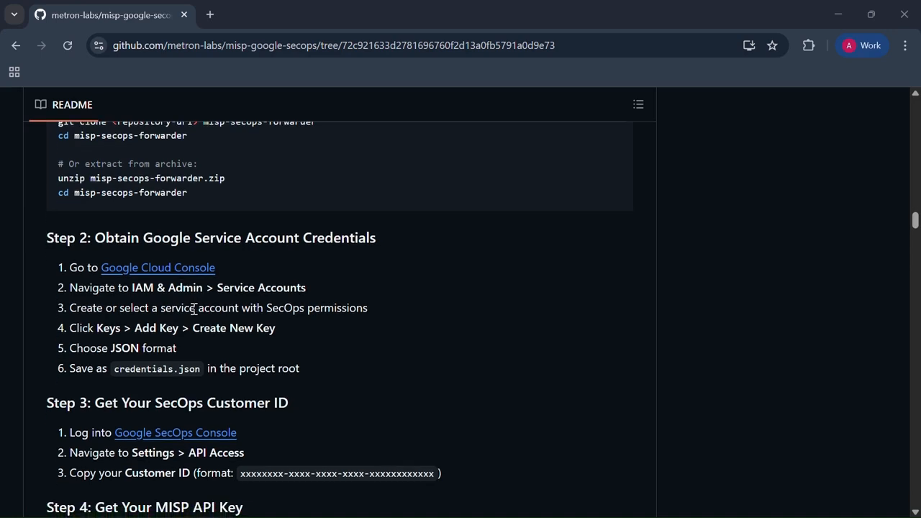
scroll(194, 310, "down", 1)
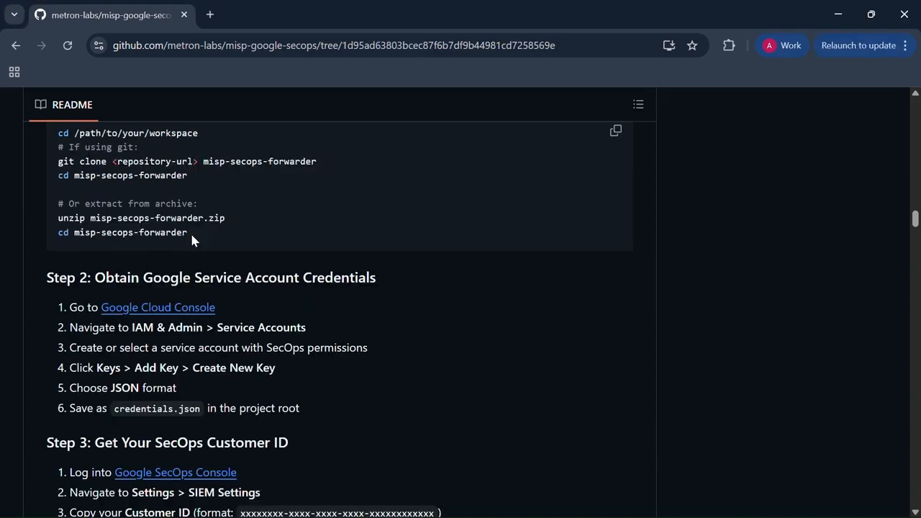
scroll(192, 240, "down", 2)
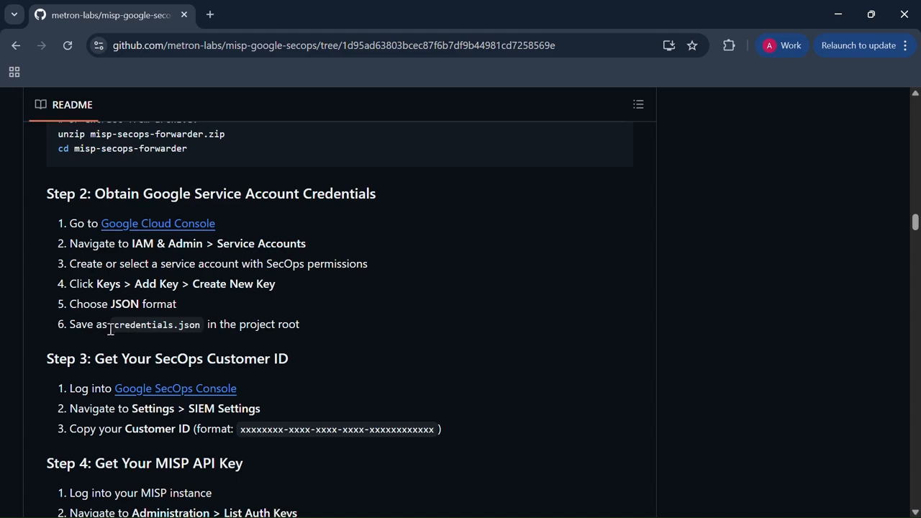
left_click_drag(116, 330, 198, 331)
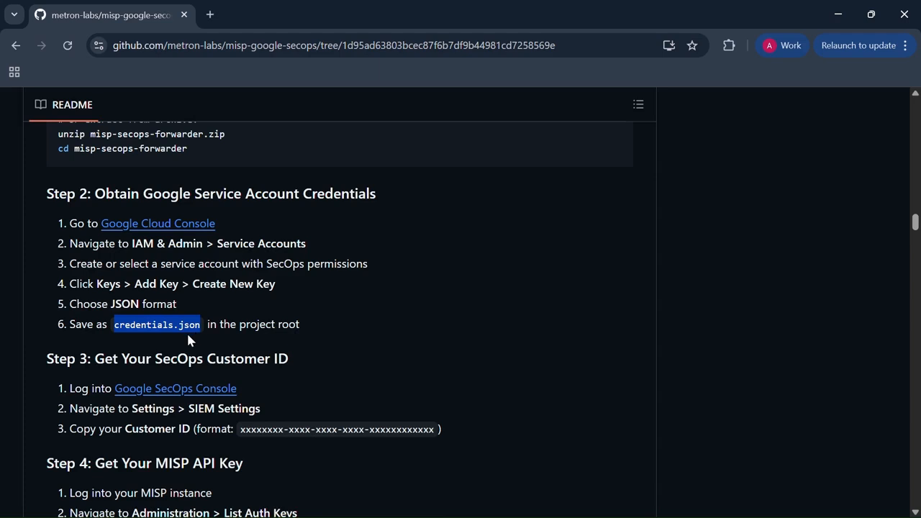
left_click(188, 331)
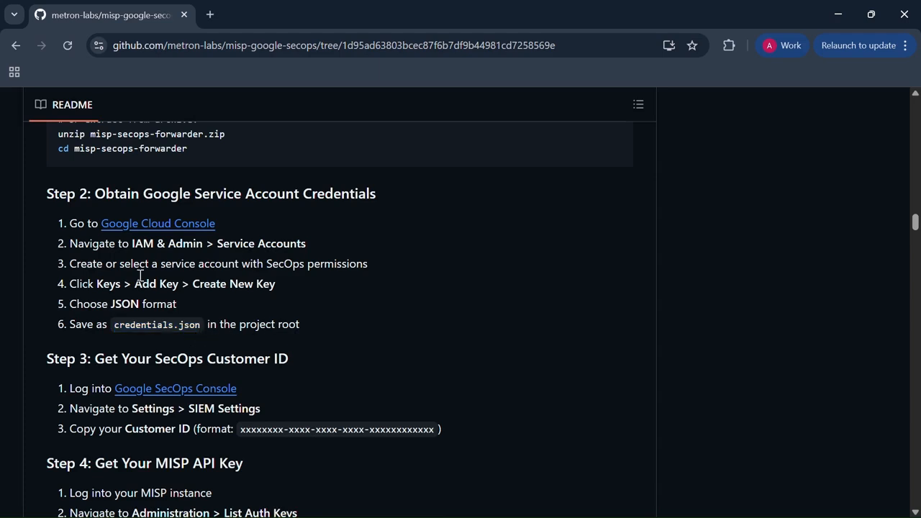
Step: Review Step 3 on getting the SecOps Customer ID, highlighting the Customer ID wording
scroll(120, 326, "down", 1)
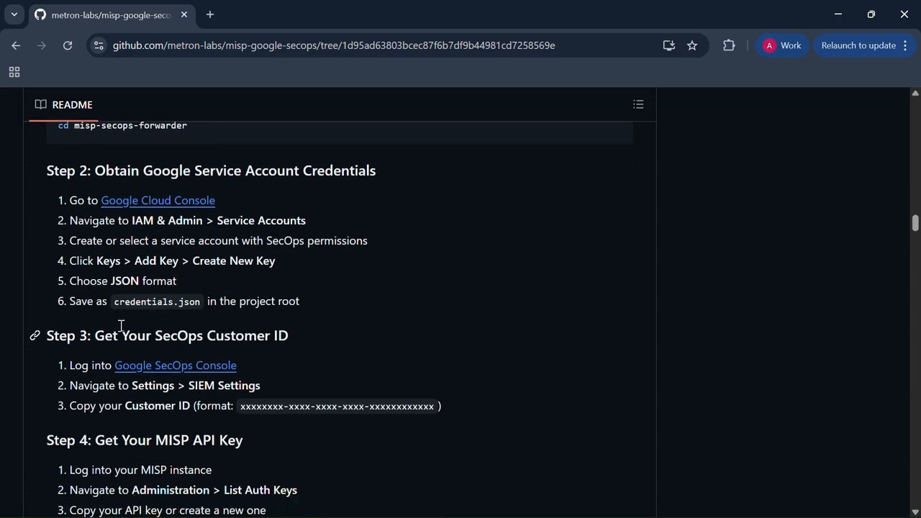
scroll(121, 327, "down", 1)
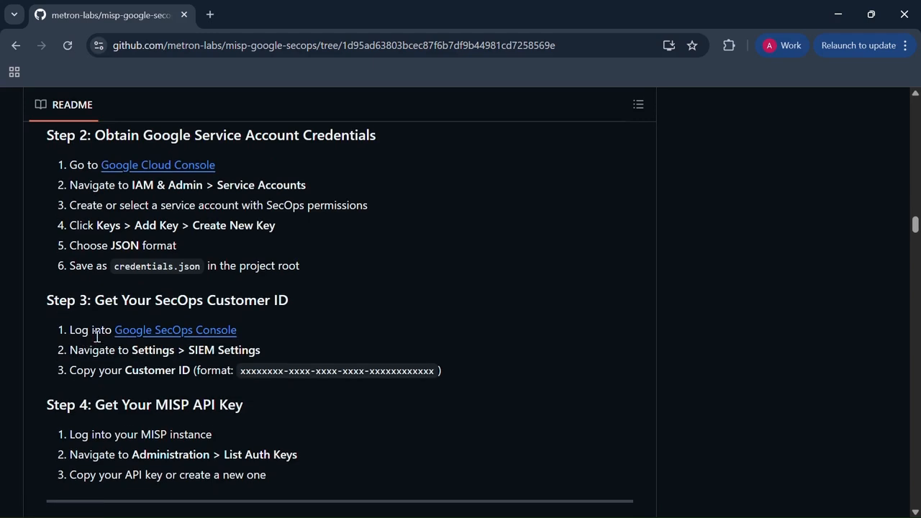
left_click_drag(126, 371, 190, 376)
left_click(191, 375)
Step: Review Step 4 on getting the MISP API key, highlighting the Administration > List Auth Keys instruction
scroll(159, 396, "down", 1)
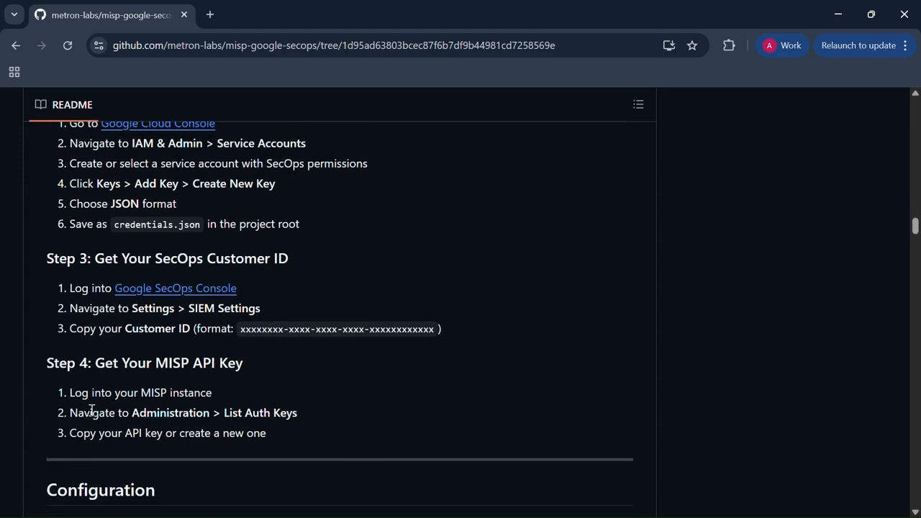
left_click_drag(74, 419, 305, 415)
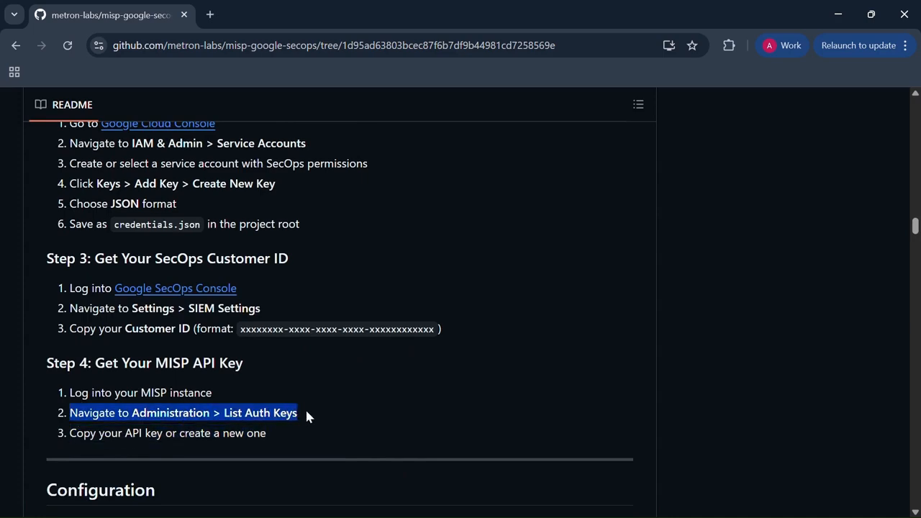
left_click(305, 415)
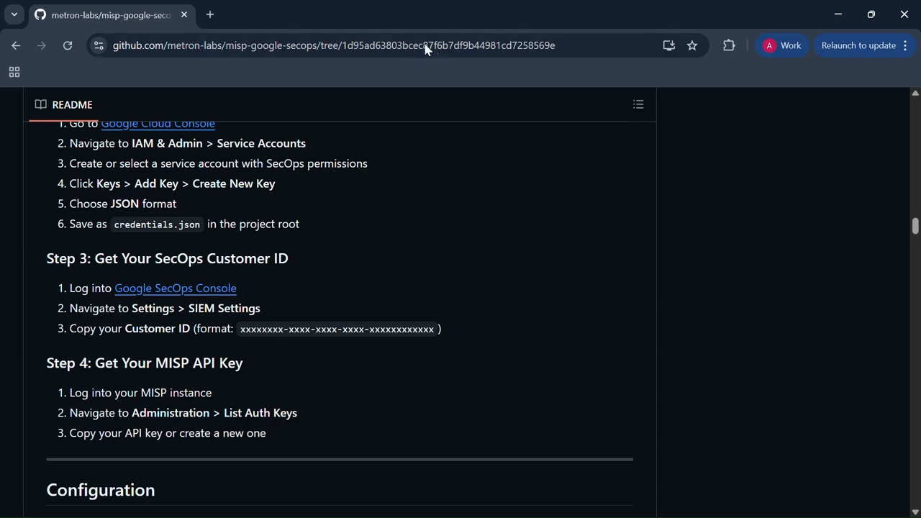
left_click(389, 24)
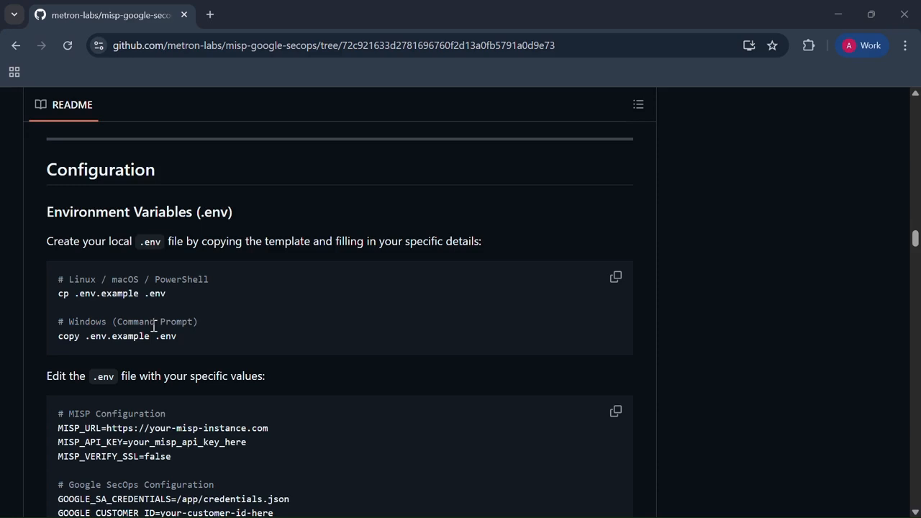
Step: Review the README's Configuration section, covering the .env variables, the config.json defaults and the configuration priority
scroll(154, 327, "down", 1)
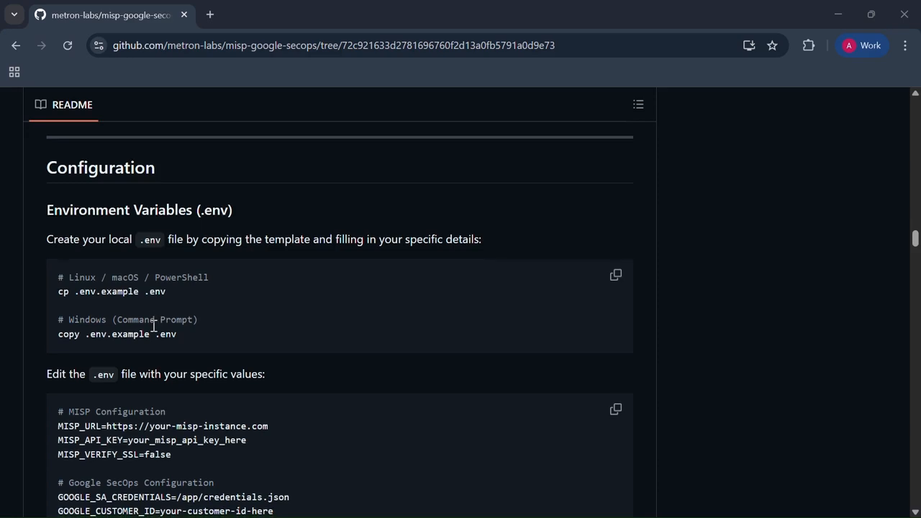
scroll(154, 327, "down", 2)
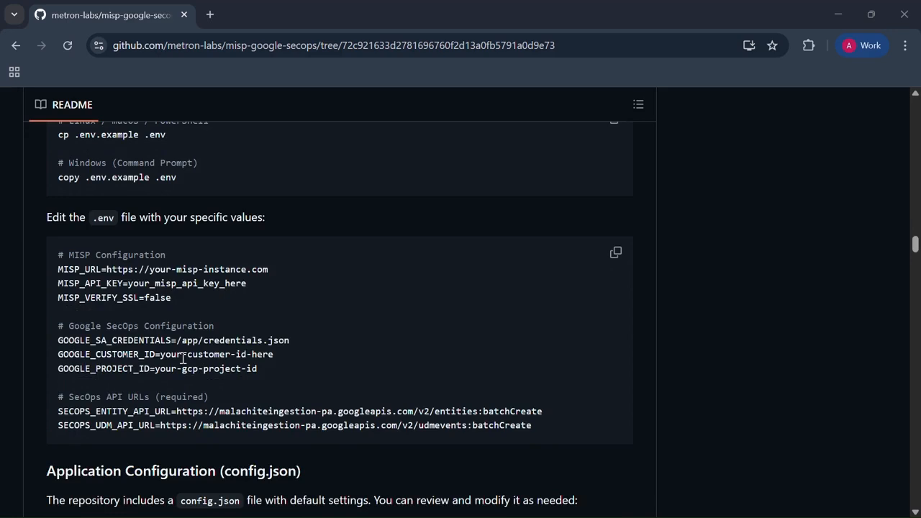
scroll(183, 357, "down", 1)
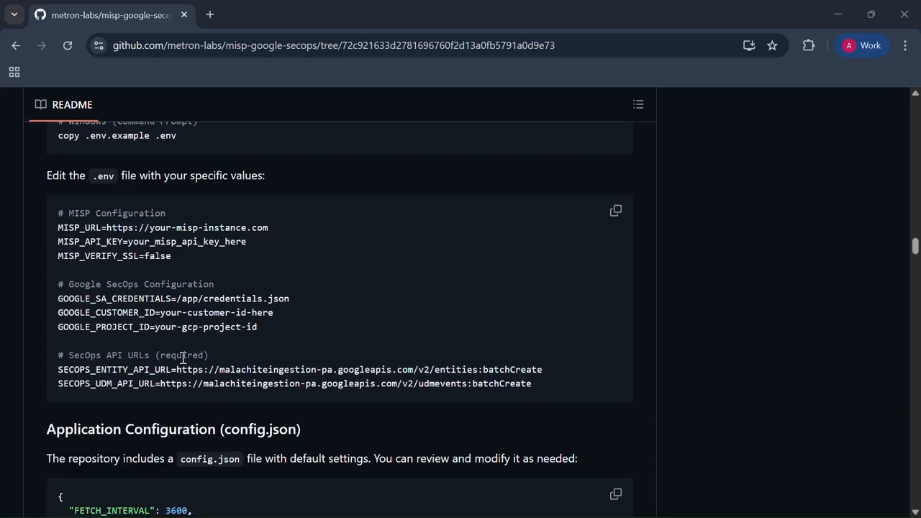
scroll(183, 358, "down", 3)
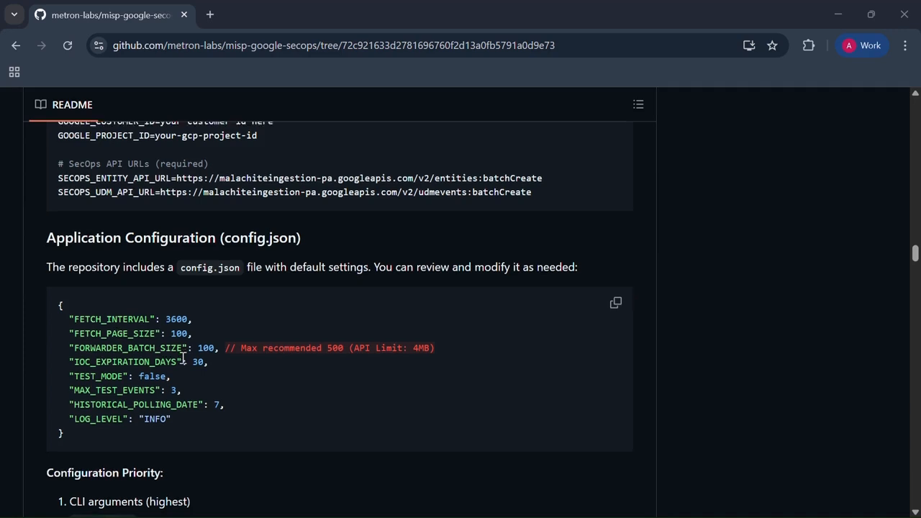
scroll(183, 358, "down", 3)
scroll(182, 358, "down", 2)
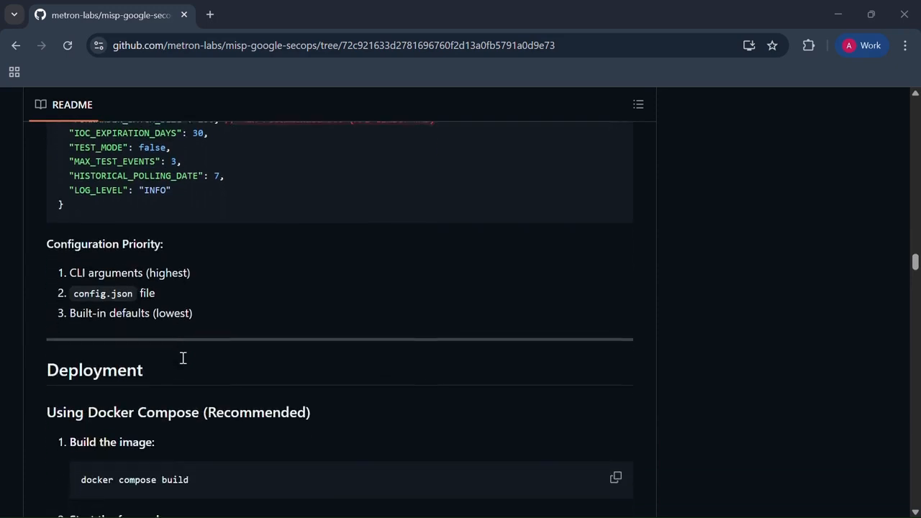
Step: Review the Docker Compose deployment commands for building, starting, viewing logs and stopping, plus the First Run Verification checks
scroll(183, 358, "down", 3)
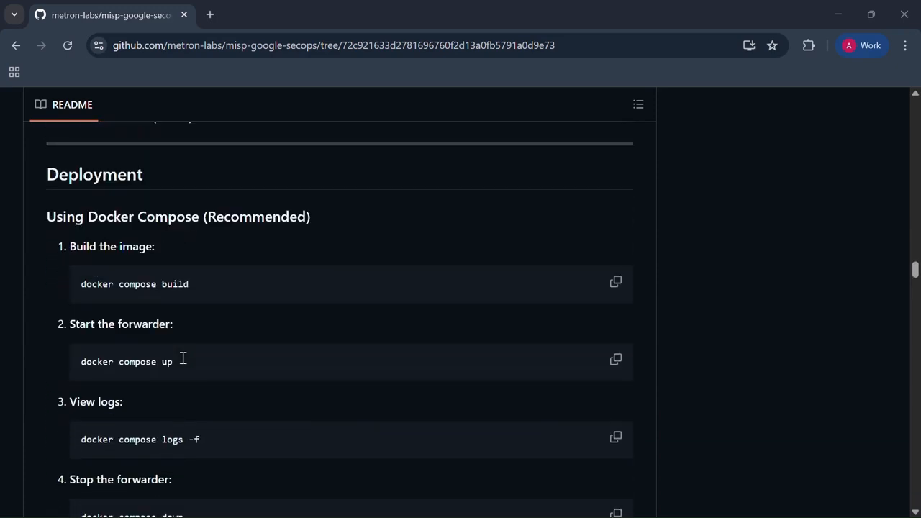
scroll(183, 358, "down", 1)
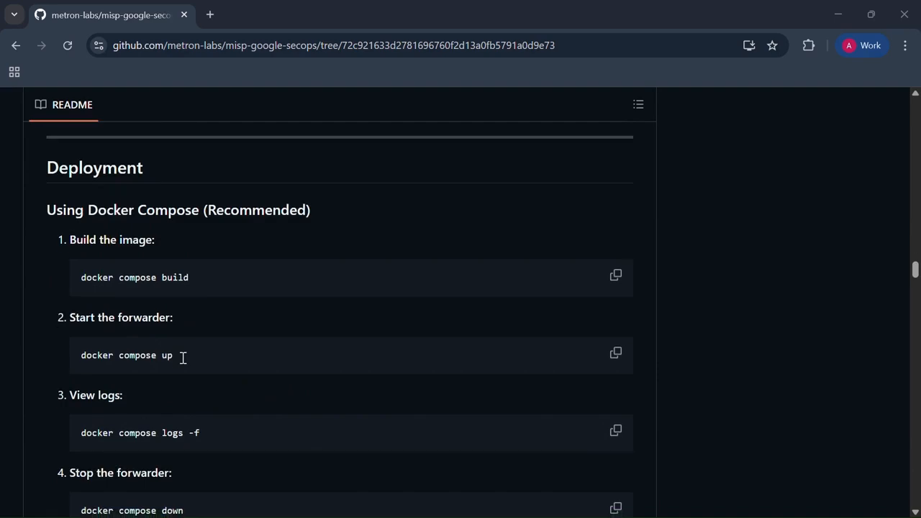
scroll(183, 358, "down", 1)
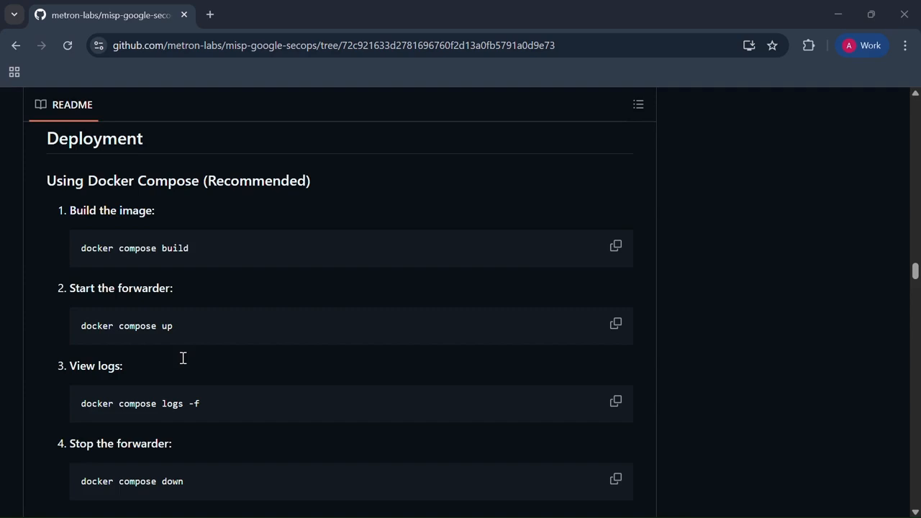
scroll(183, 358, "down", 1)
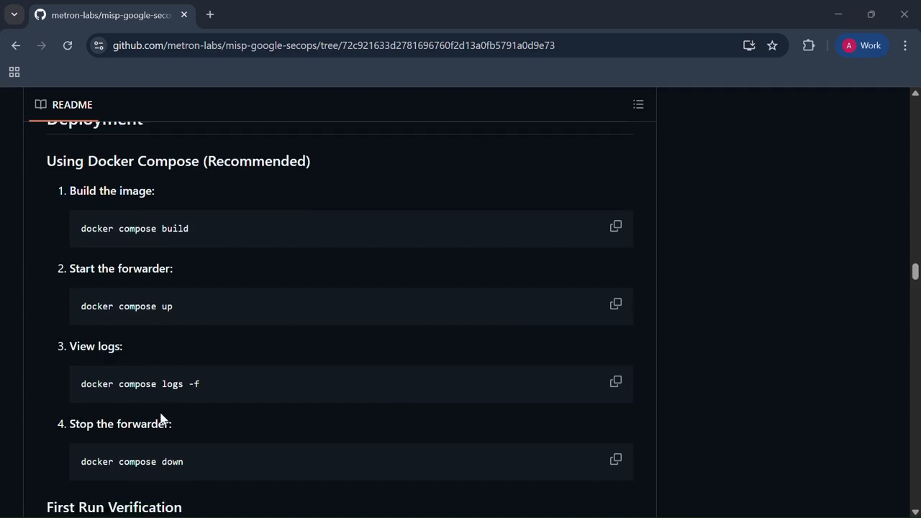
scroll(155, 455, "down", 1)
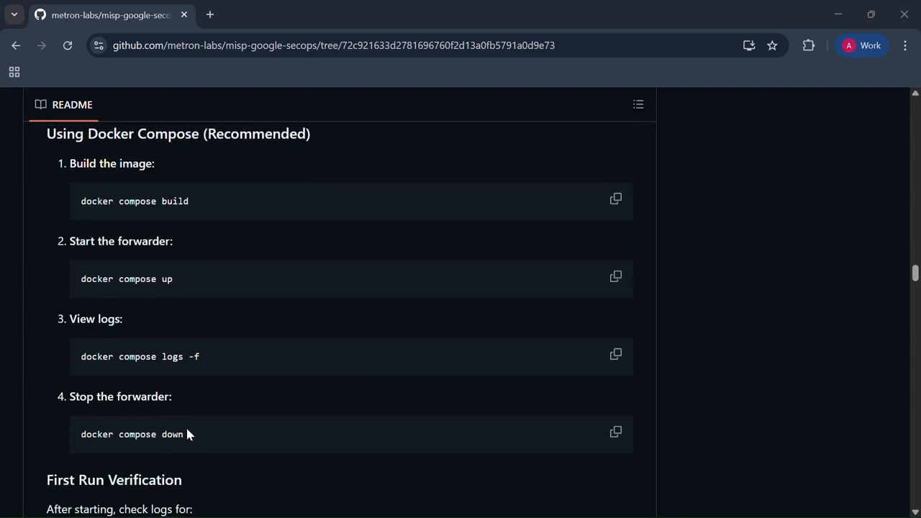
scroll(186, 430, "down", 4)
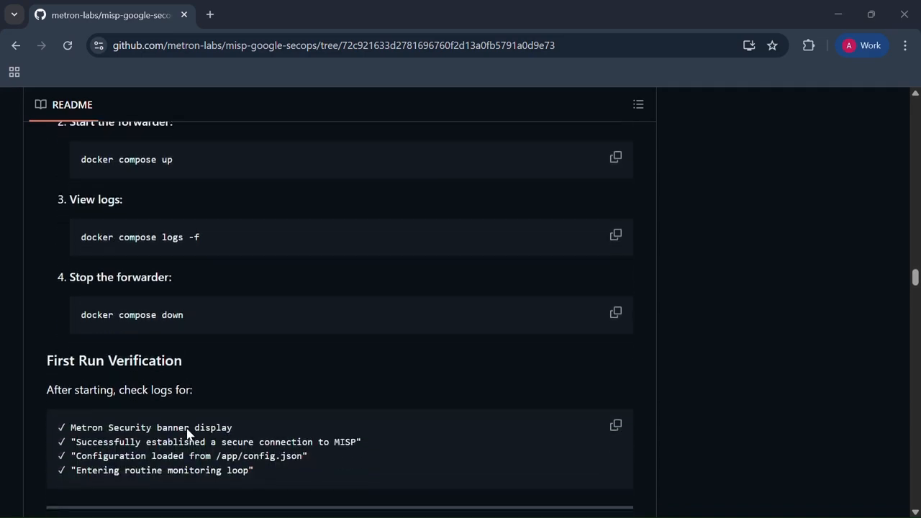
scroll(186, 431, "down", 1)
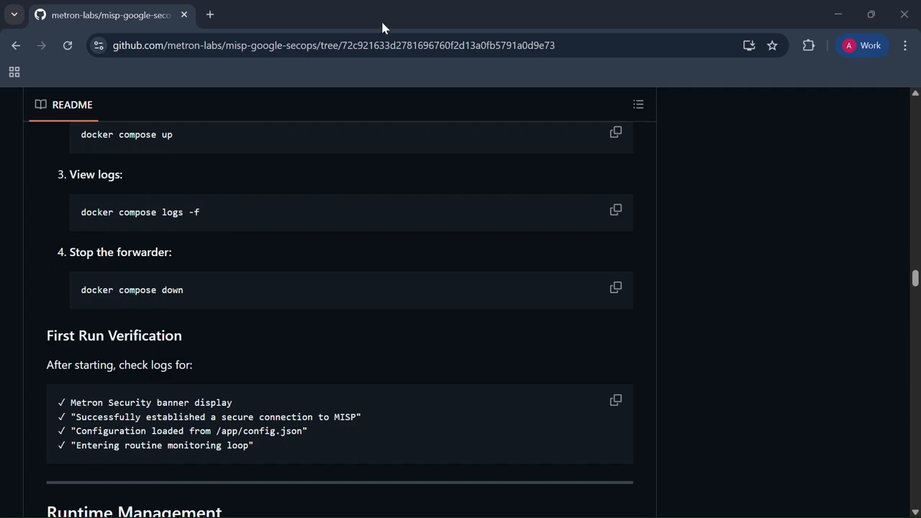
Step: Switch to the SECOPS-MISP-SERVER virtual machine's terminal and build the forwarder image with "docker compose build"
key("alt+Tab")
left_click(394, 186)
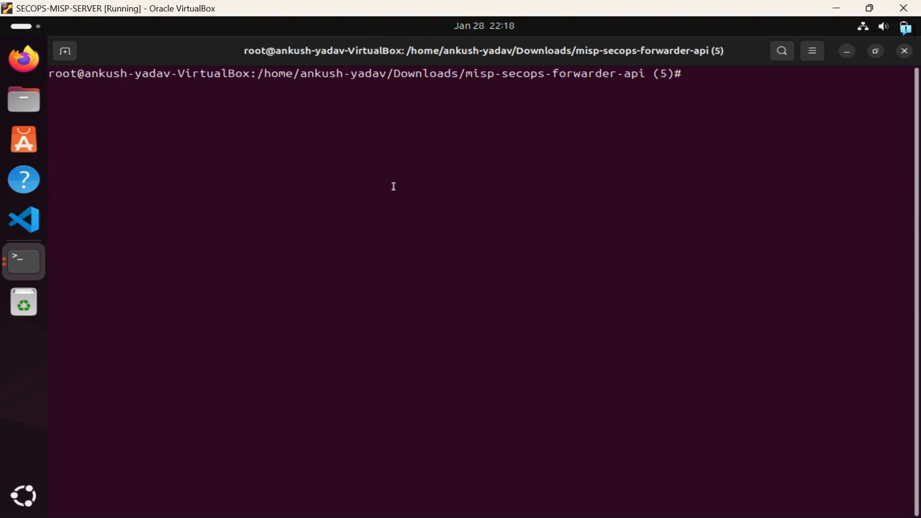
type("docker compose build")
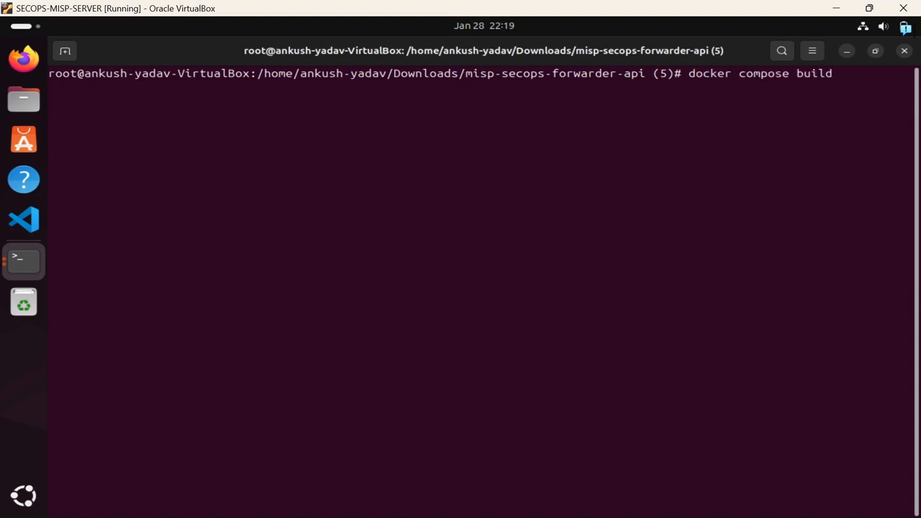
key("Return")
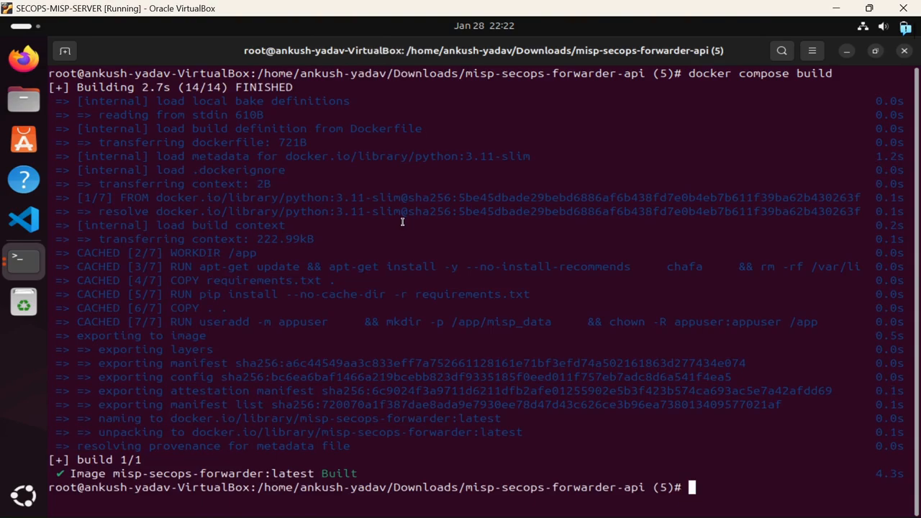
Step: Start the forwarder container with "docker compose up"
left_click(386, 31)
type("docker compose up")
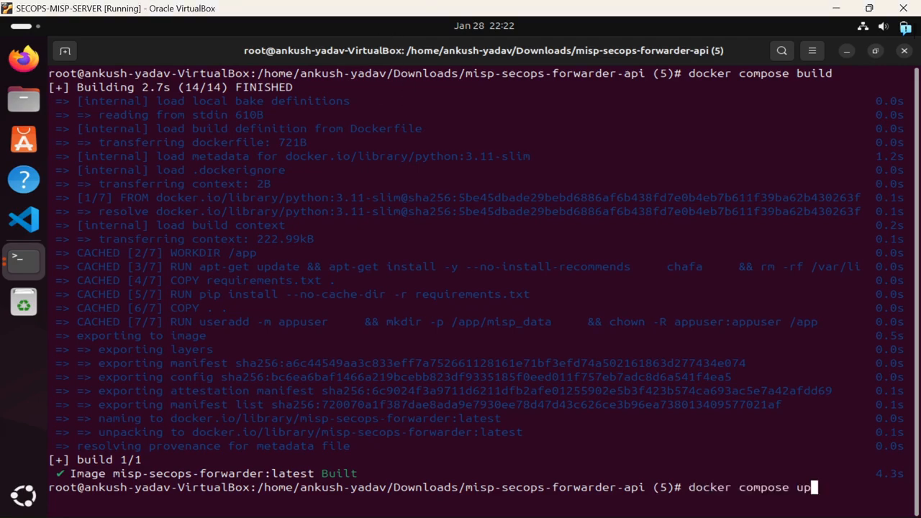
key("Return")
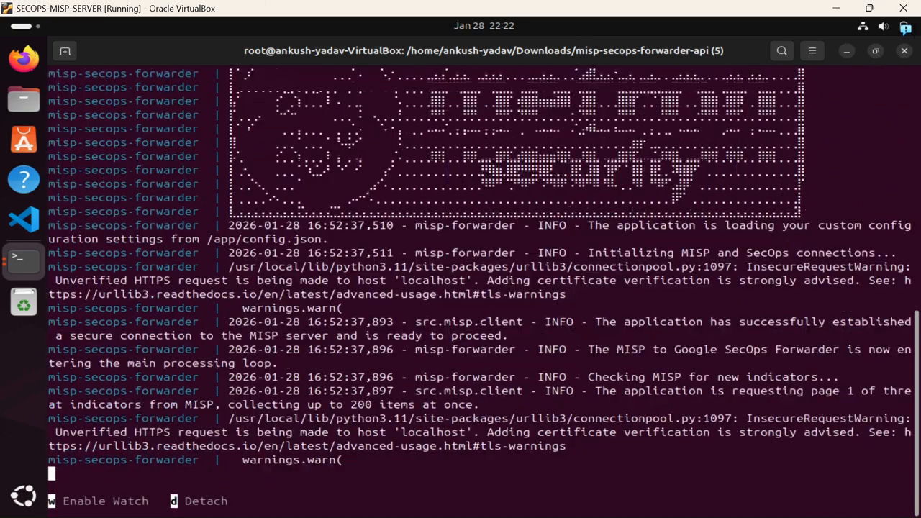
Step: Examine the forwarder's startup logs, highlighting the configuration-loading message, the MISP connection message and the sleep interval
scroll(397, 221, "up", 4)
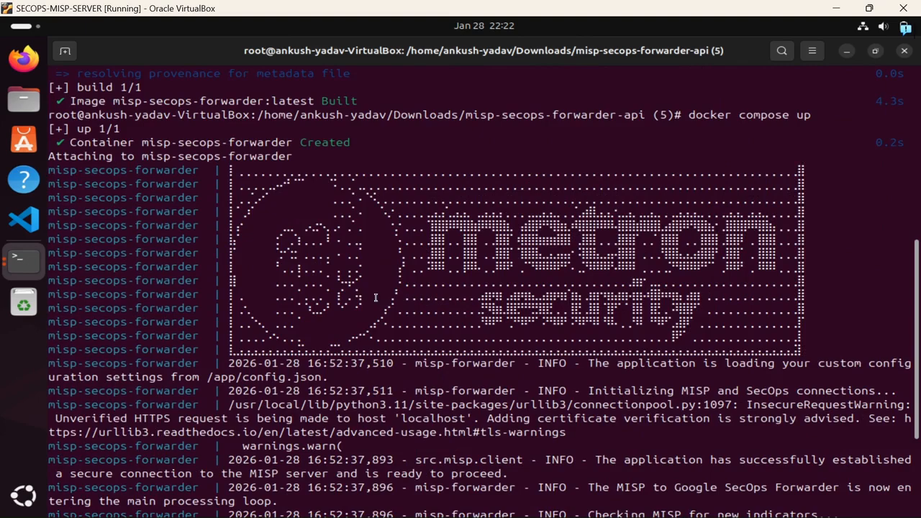
left_click_drag(587, 364, 596, 375)
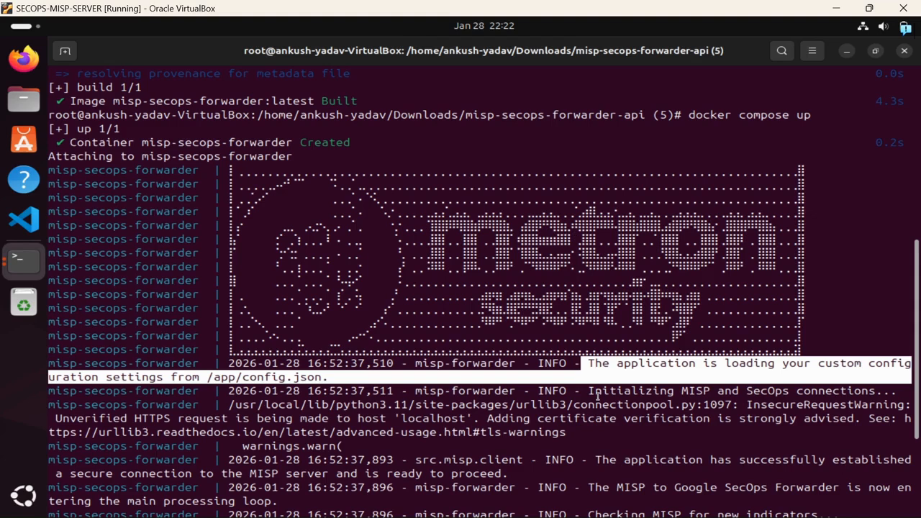
triple_click(596, 461)
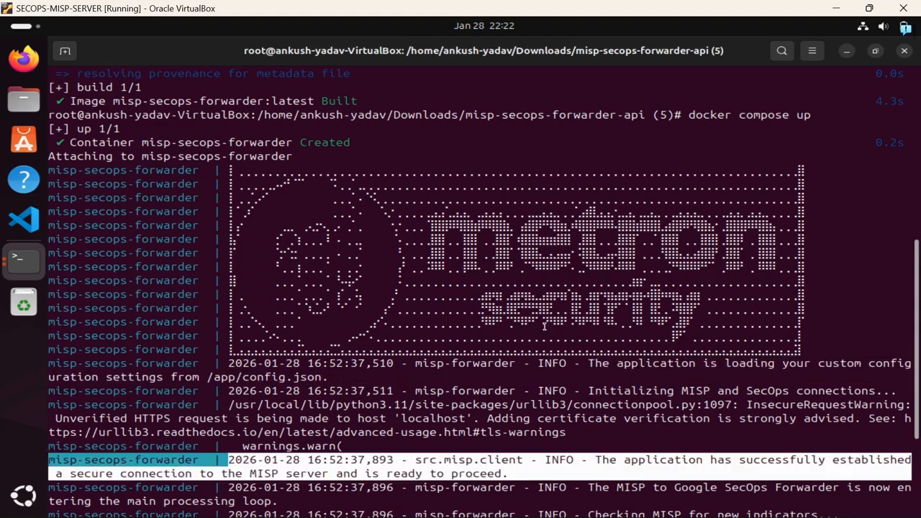
left_click(395, 77)
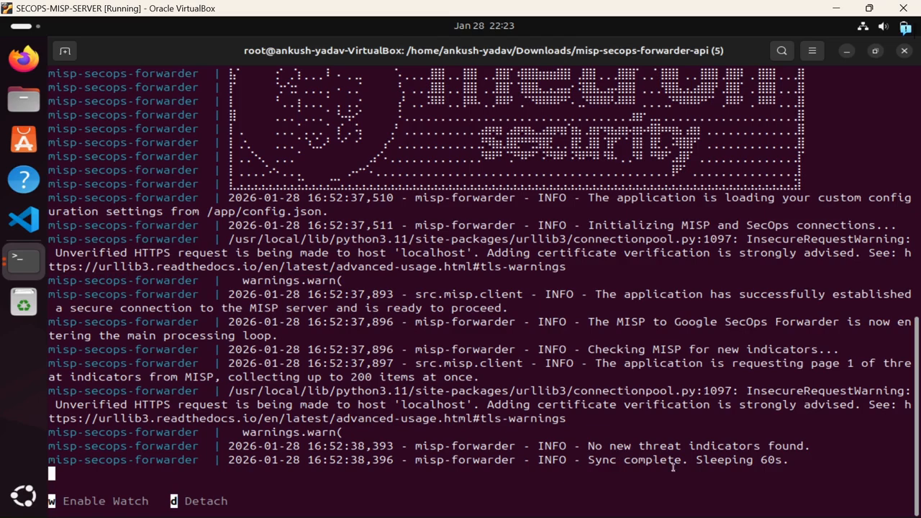
left_click_drag(698, 459, 784, 461)
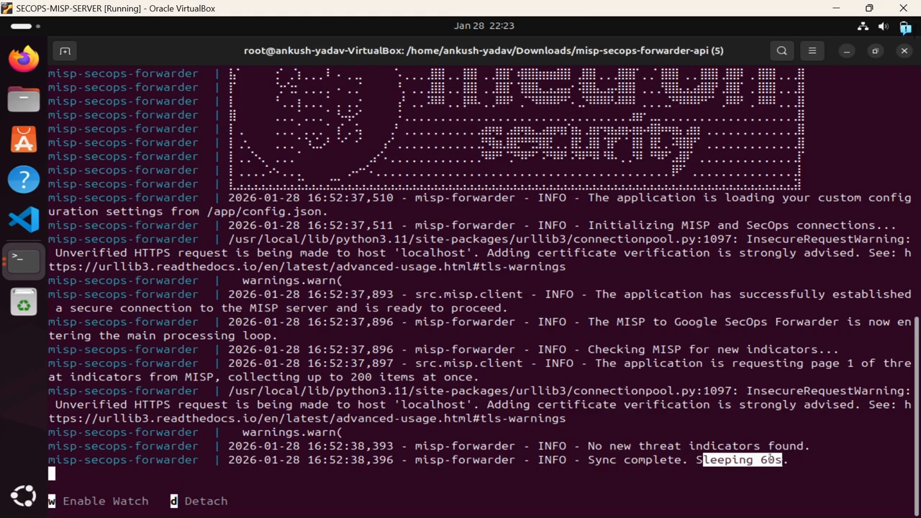
left_click(628, 365)
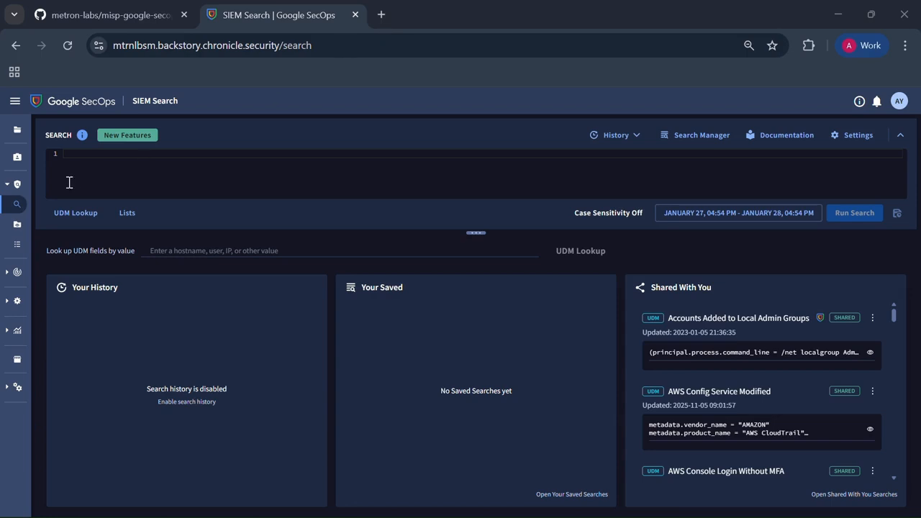
Step: Switch to the browser and copy the README query graph.entity.hostname = "hostname" into the Google SecOps SIEM Search editor
mouse_move(16, 208)
left_click(287, 184)
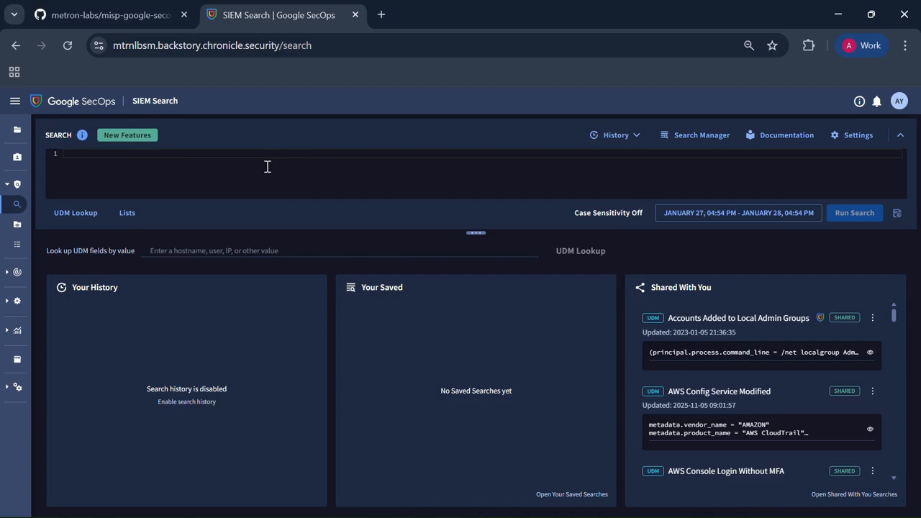
left_click(155, 15)
scroll(332, 261, "down", 1)
scroll(333, 260, "down", 7)
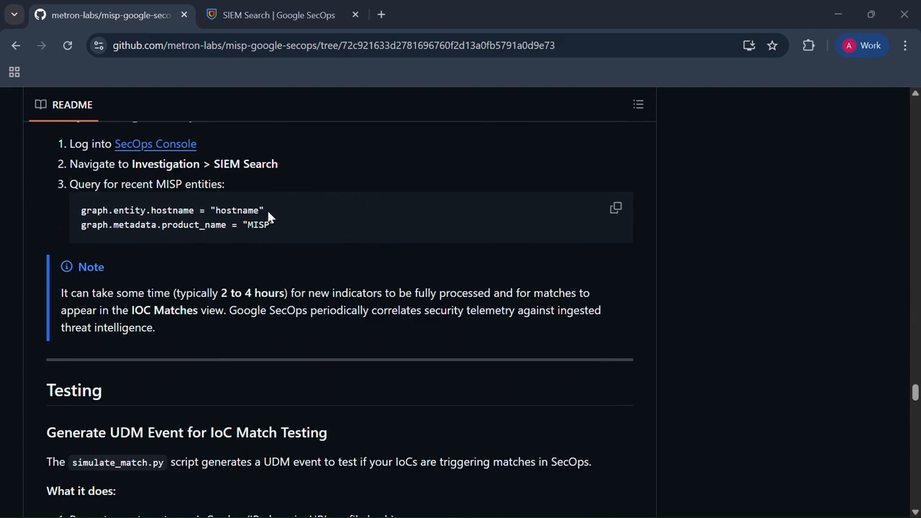
left_click_drag(272, 208, 81, 213)
key("ctrl+c")
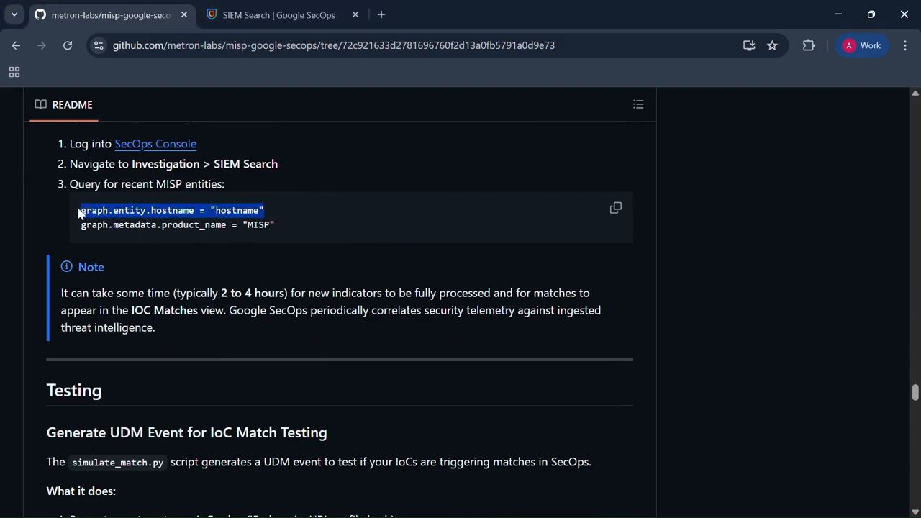
left_click(295, 14)
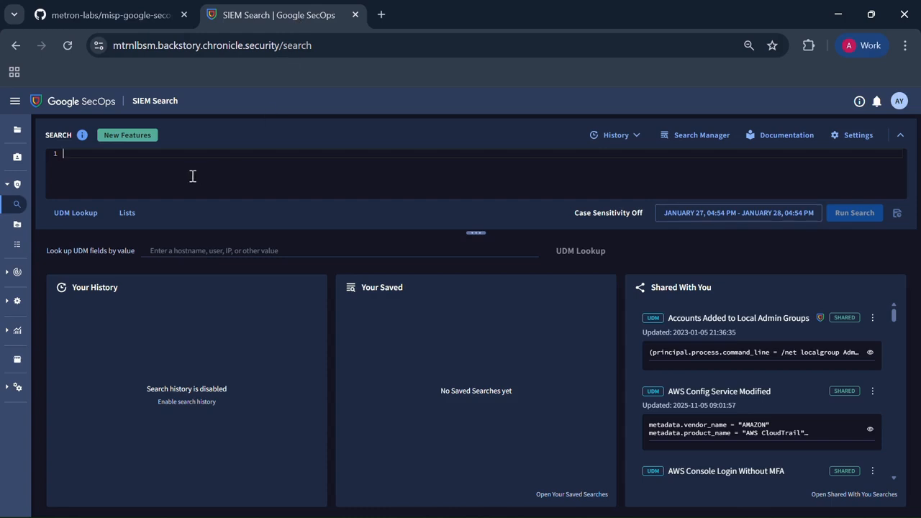
key("ctrl+v")
Step: Run the search with the hostname value set to "assso.net" and open the first entity's details
double_click(185, 154)
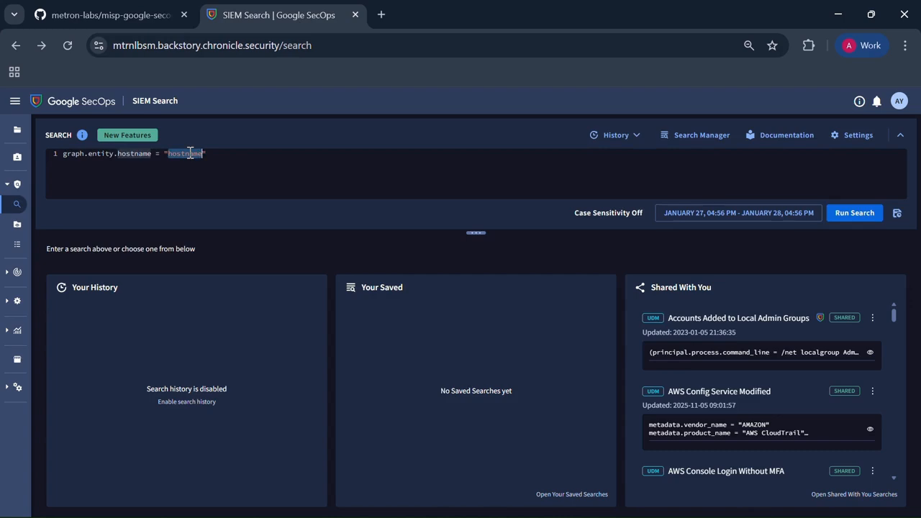
type("asset")
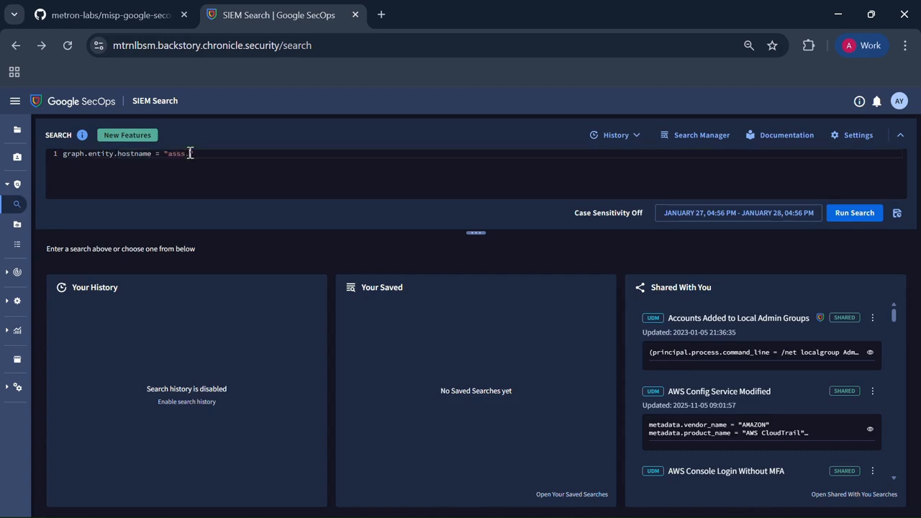
type("o.net")
left_click(864, 216)
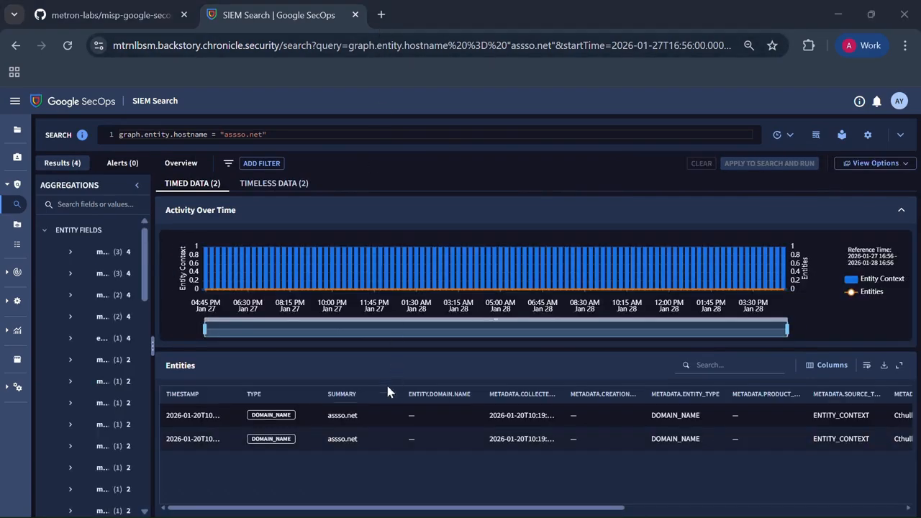
left_click(356, 423)
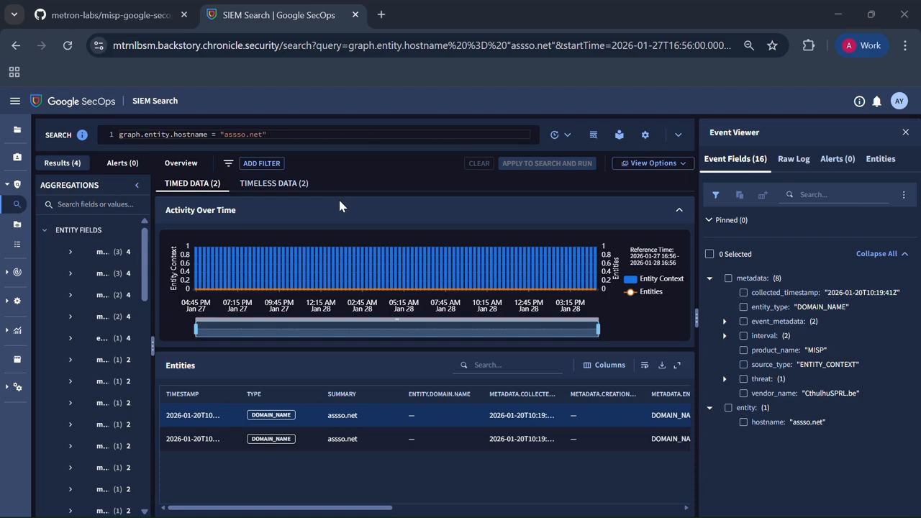
Step: Open the IOC Matches view of Alerts & IOCs in the Detection section
mouse_move(15, 224)
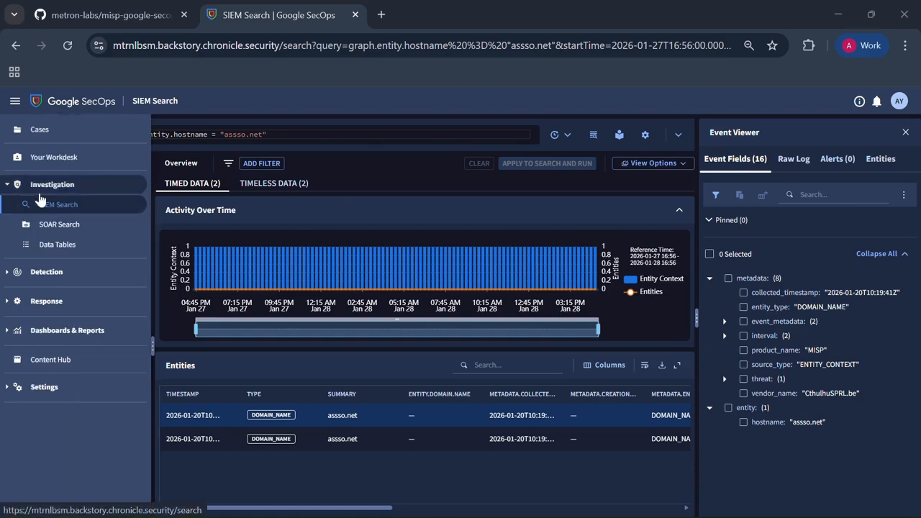
left_click(45, 278)
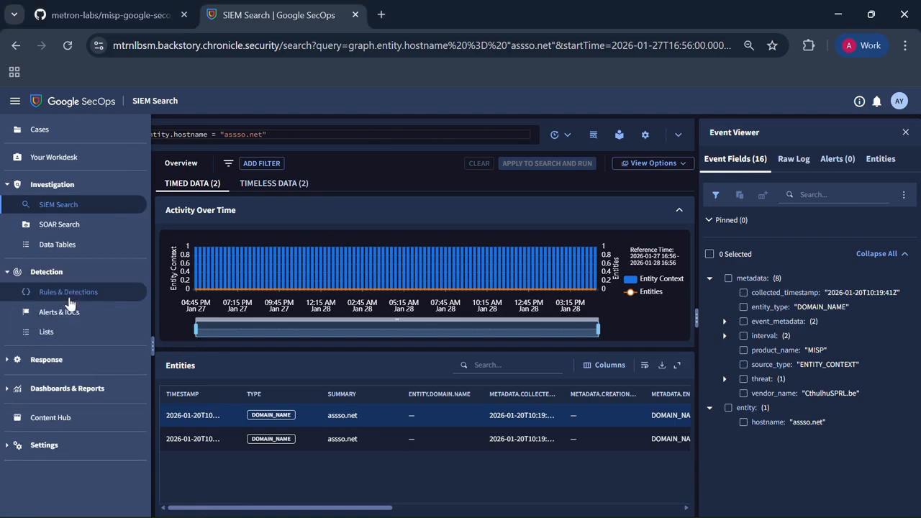
left_click(69, 308)
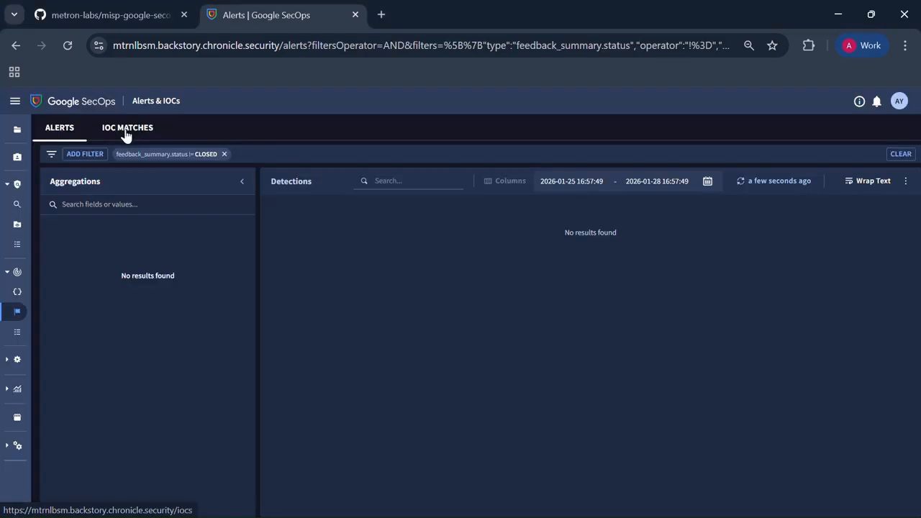
left_click(124, 127)
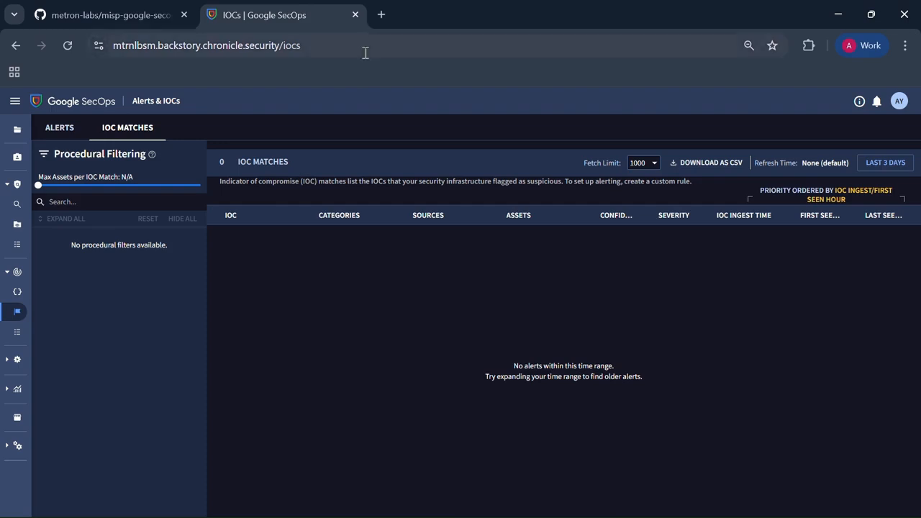
Step: Set the IOC Matches time range to the last 2 months and highlight the assso.net match from Mandiant Open Source
left_click(886, 166)
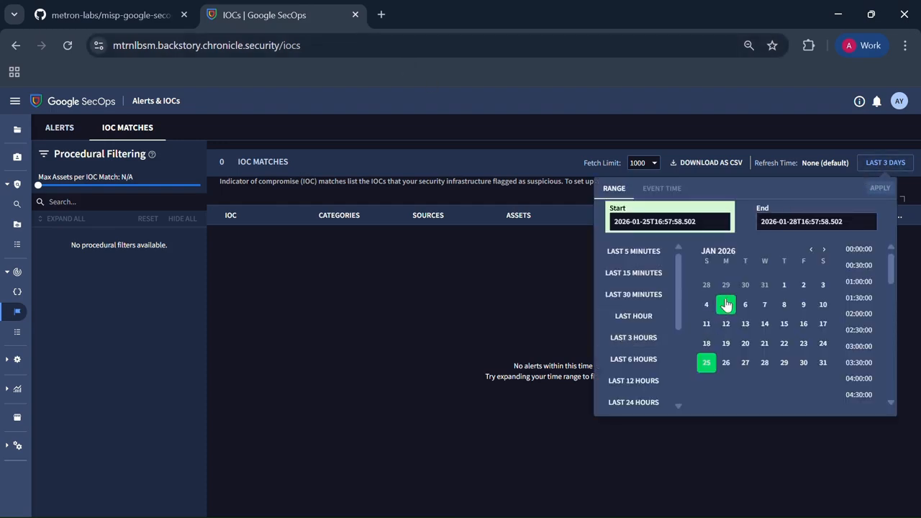
scroll(631, 364, "down", 3)
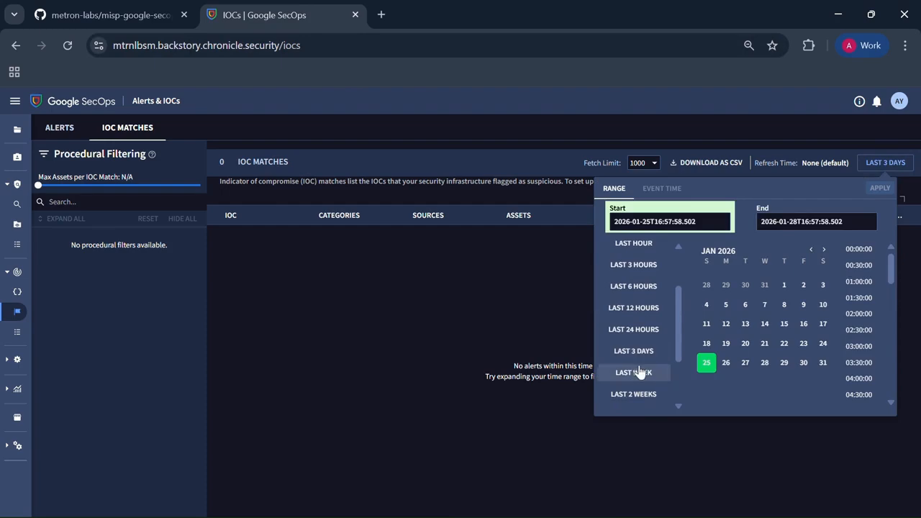
left_click(639, 373)
scroll(648, 368, "down", 4)
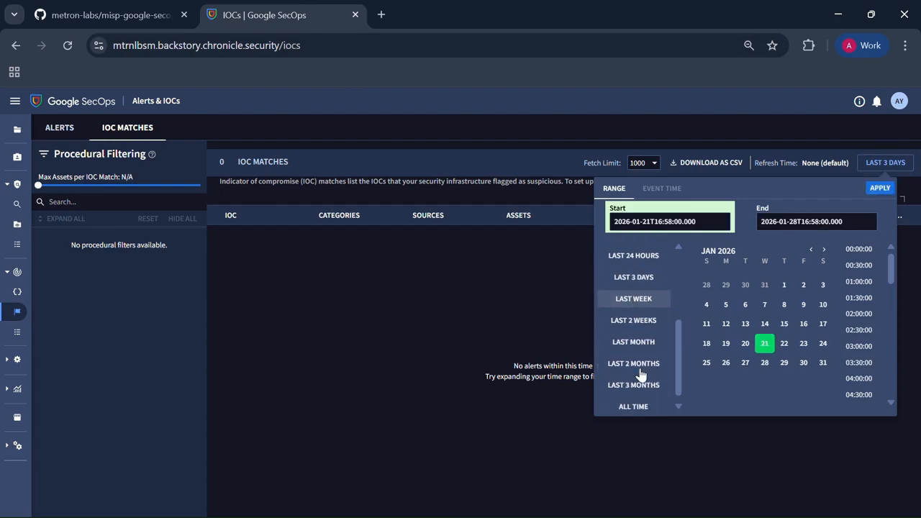
left_click(643, 365)
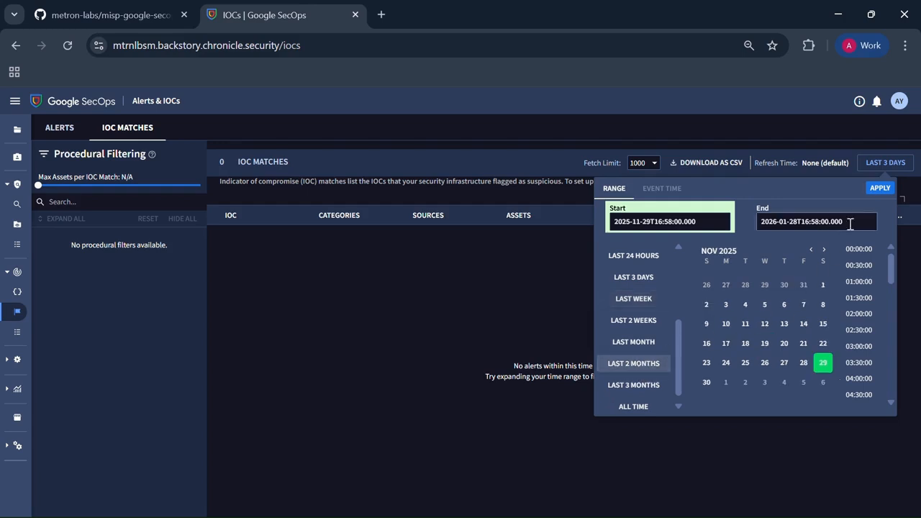
left_click(875, 190)
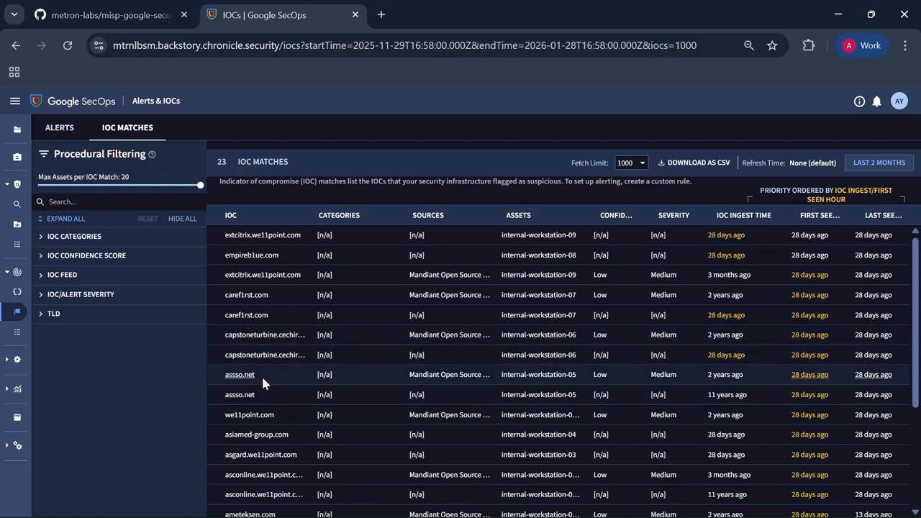
left_click_drag(256, 375, 223, 377)
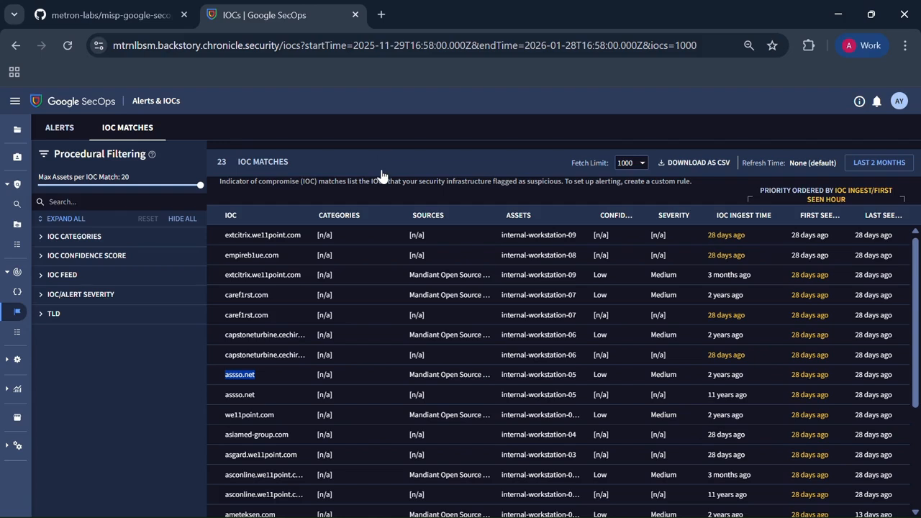
Step: Return to the SIEM Search for graph.entity.hostname = "assso.net" and examine the interval's start and end times in the entity's event fields
left_click(381, 26)
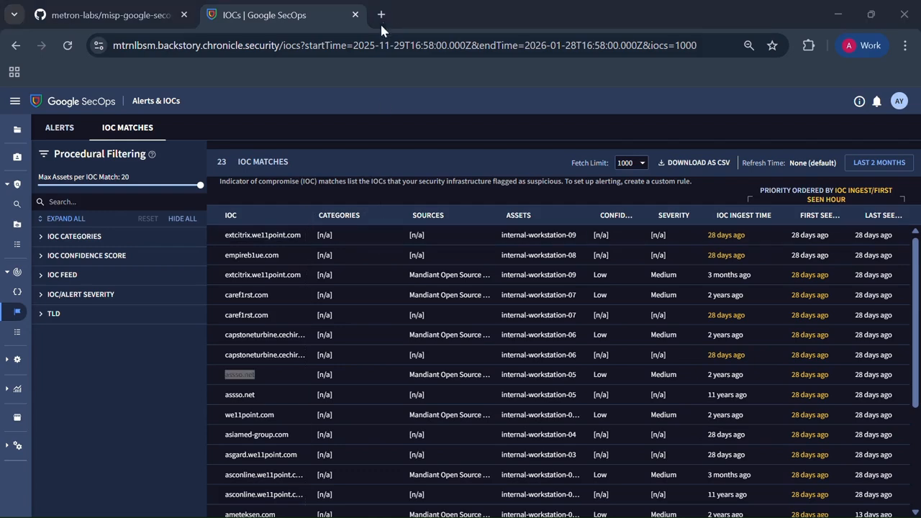
mouse_move(5, 227)
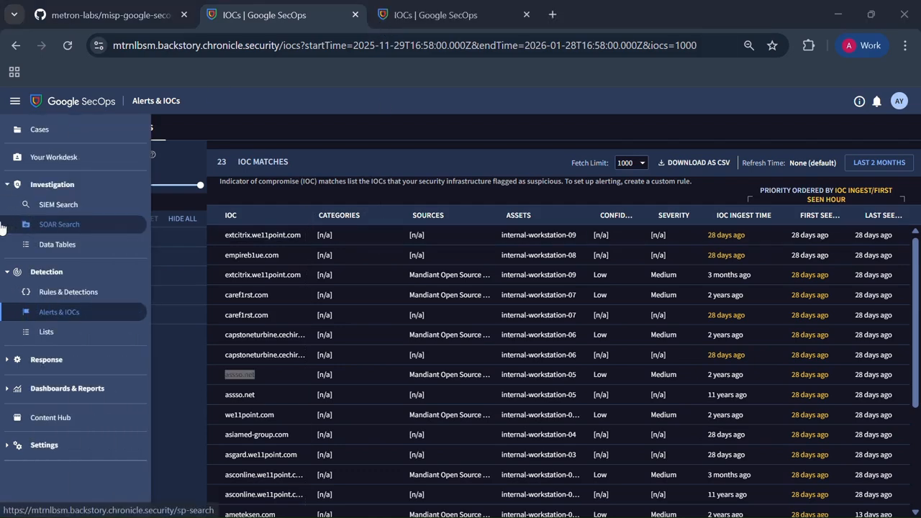
left_click(58, 205)
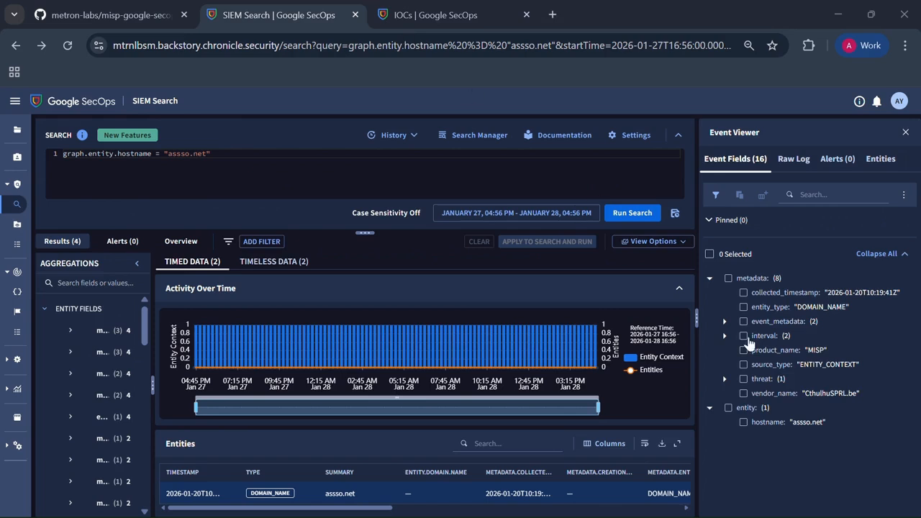
left_click(769, 335)
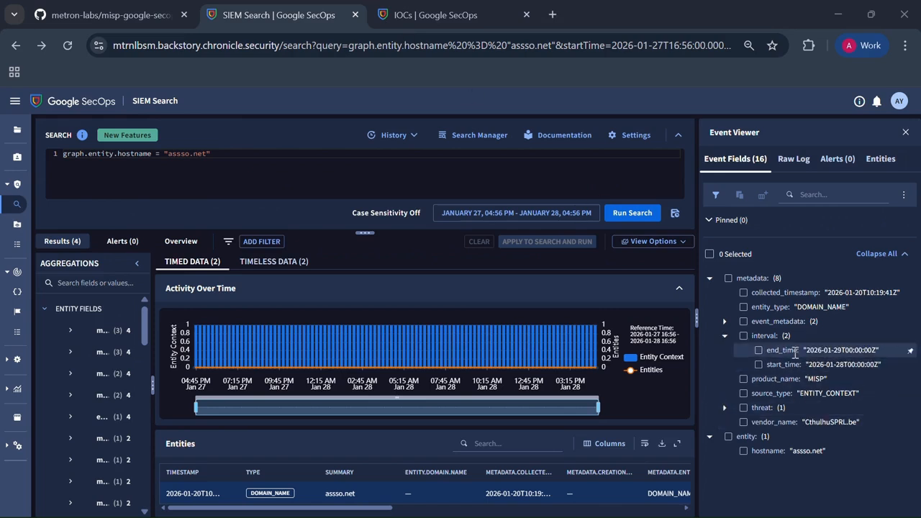
mouse_move(792, 355)
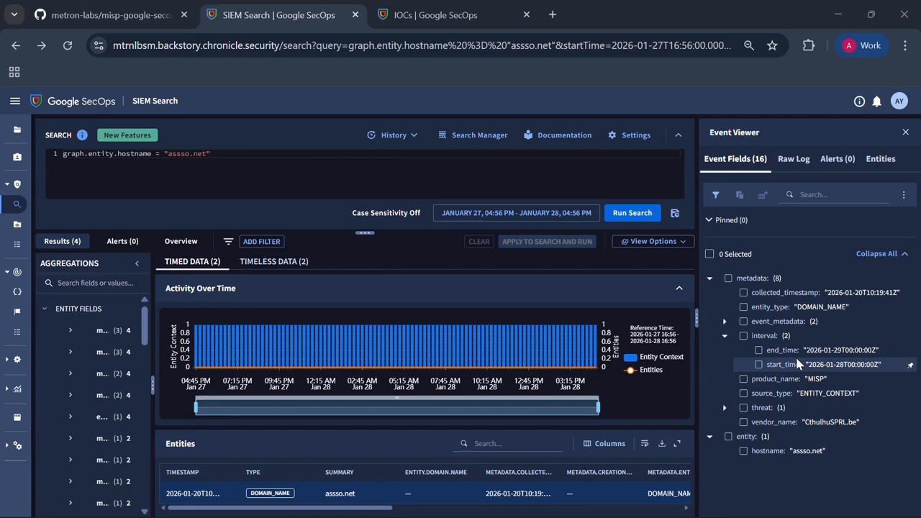
left_click(215, 7)
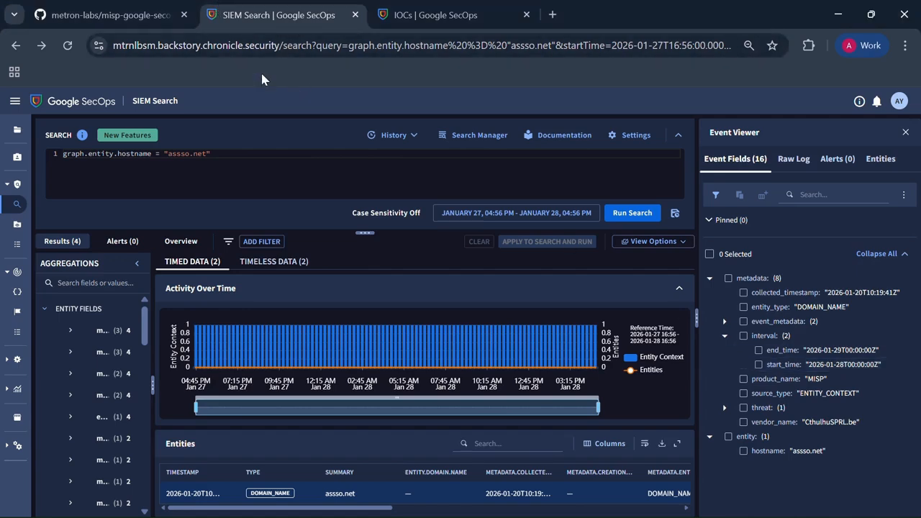
Step: In the GitHub README's Runtime Management section, select the command that sets FORWARDER_BATCH_SIZE to 200 for copying
left_click(136, 20)
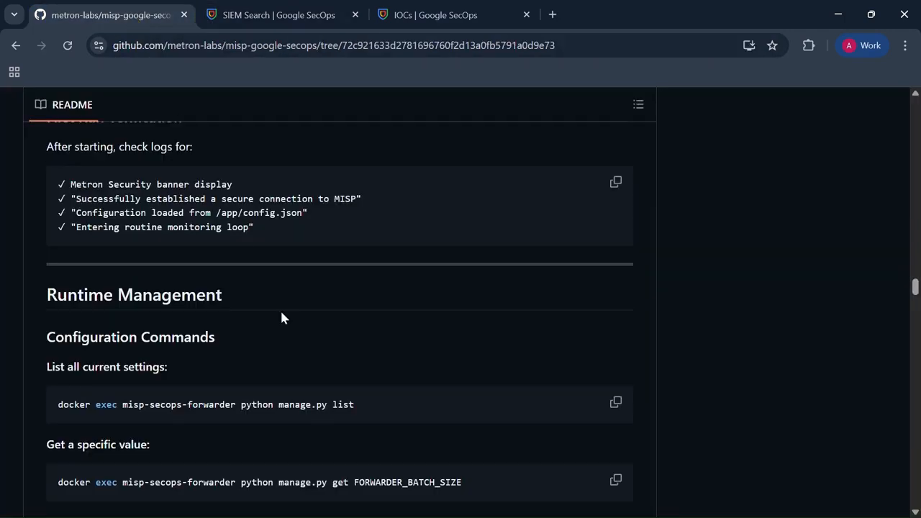
scroll(280, 317, "down", 1)
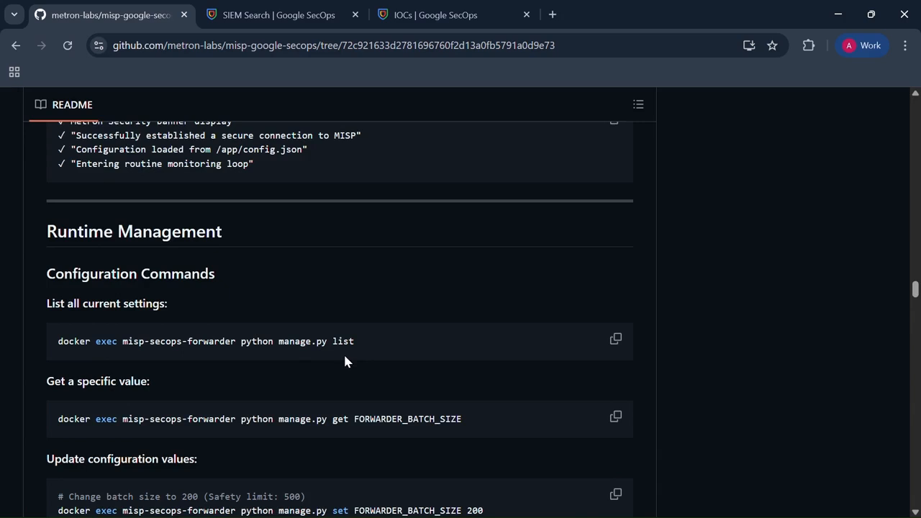
scroll(345, 362, "down", 1)
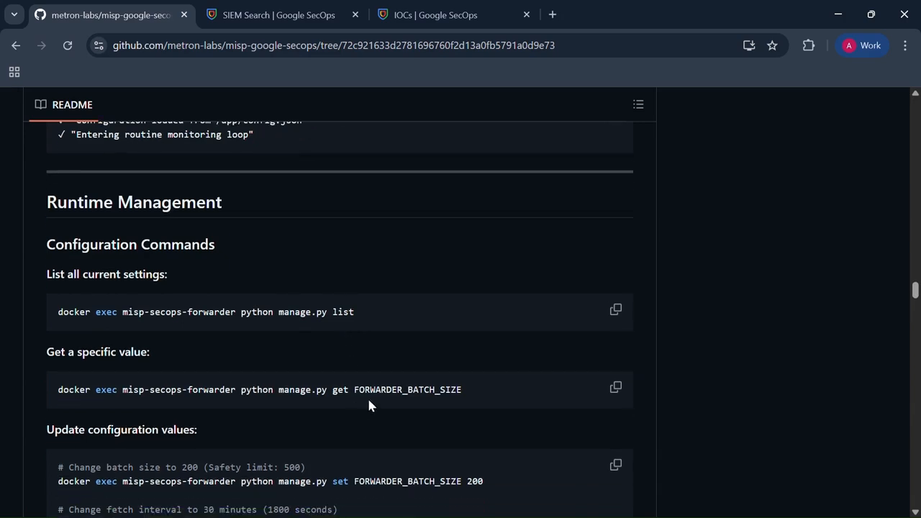
scroll(369, 406, "down", 2)
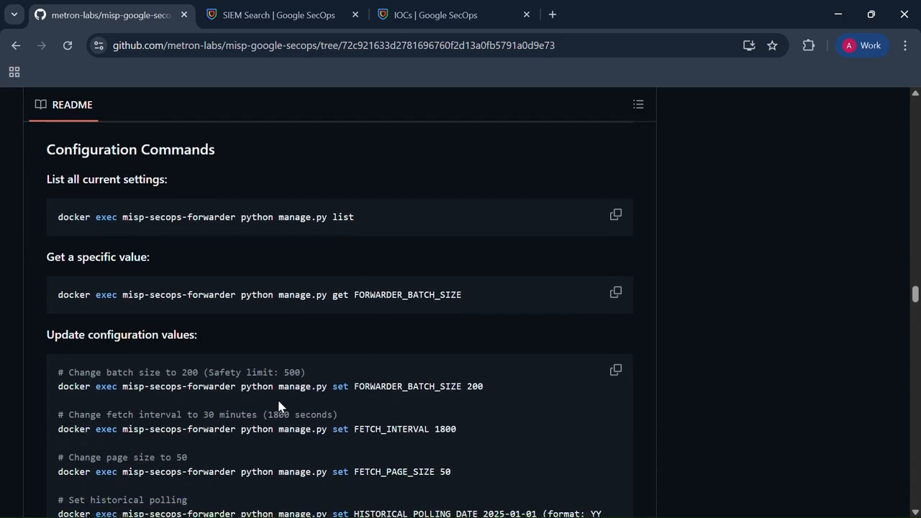
scroll(280, 405, "down", 2)
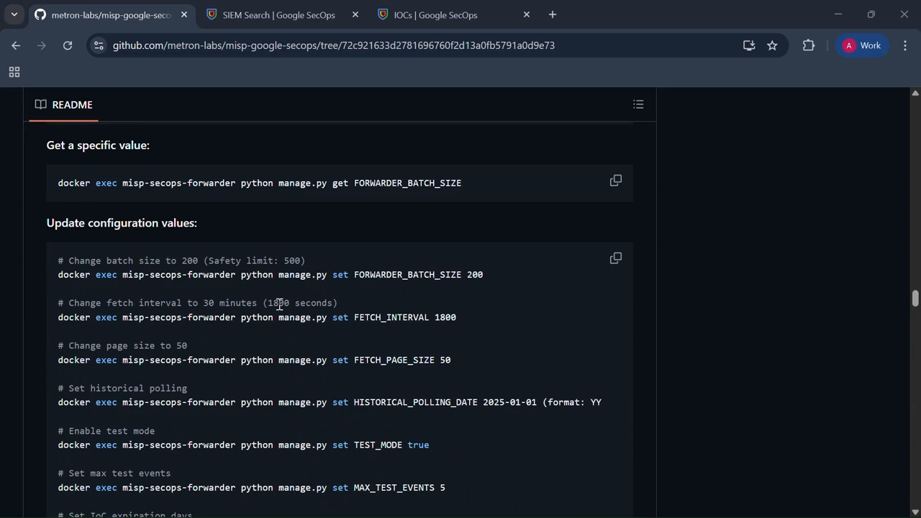
double_click(372, 272)
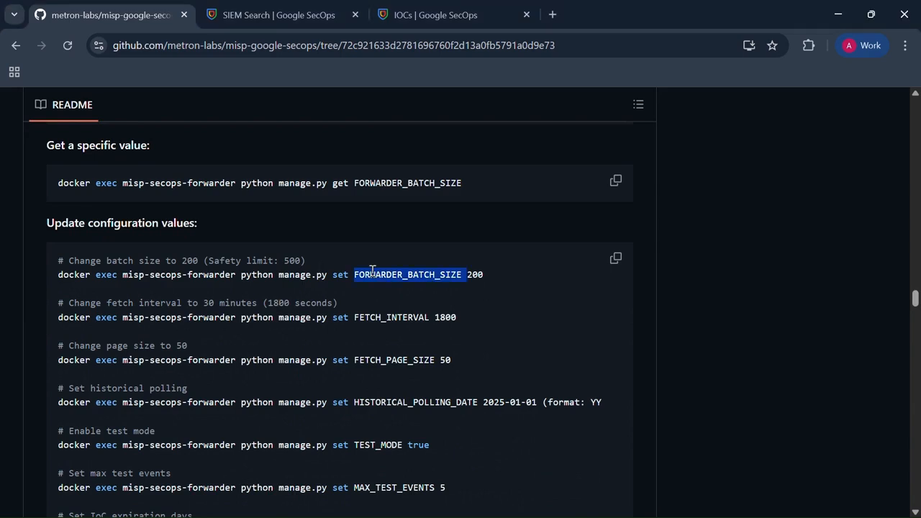
triple_click(382, 273)
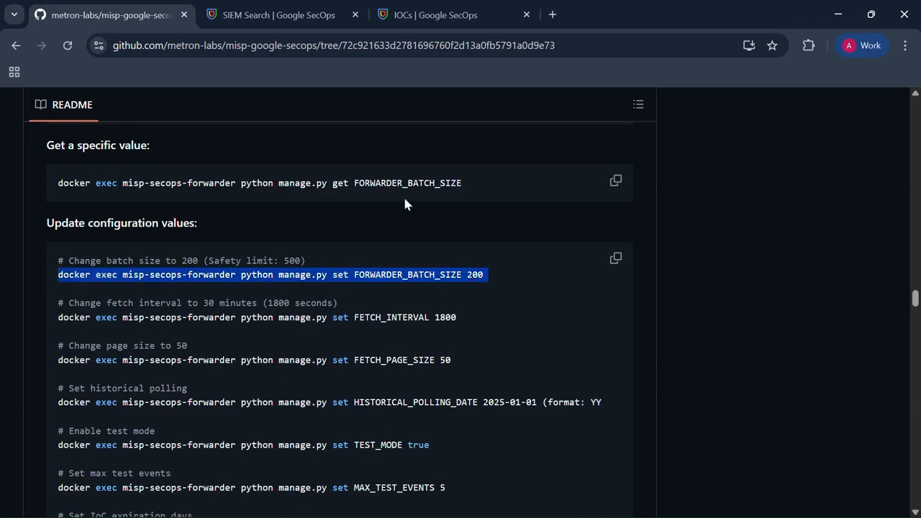
Step: Switch to the idle terminal window in the VirtualBox VM and run docker exec misp-secops-forwarder python manage.py set FORWARDER_BATCH_SIZE 50
key("alt+Tab")
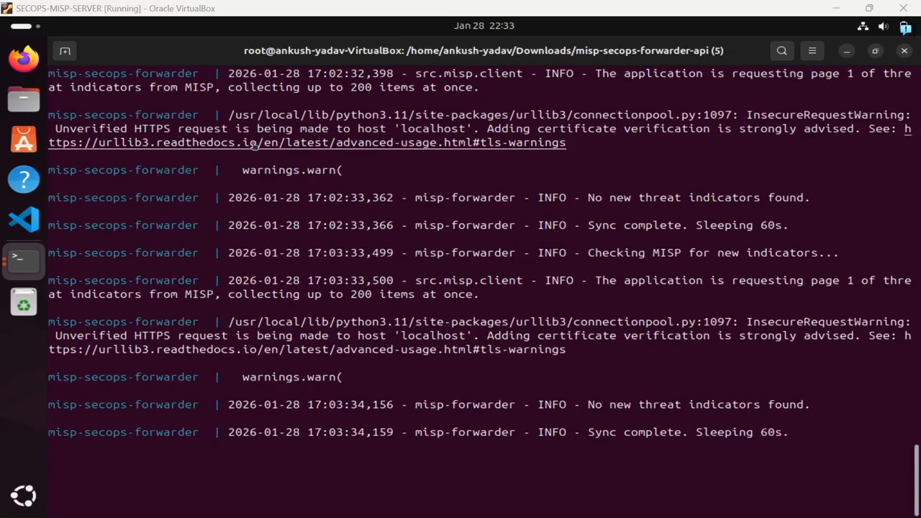
left_click(26, 265)
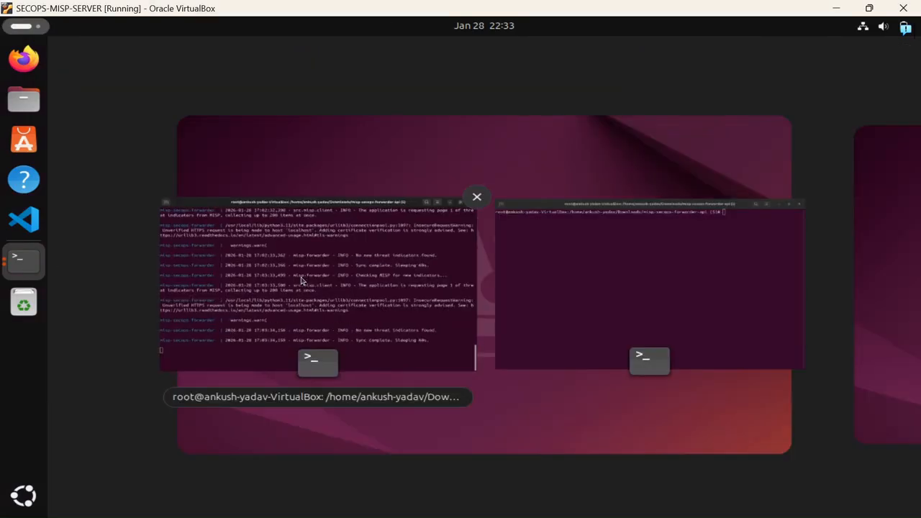
left_click(579, 277)
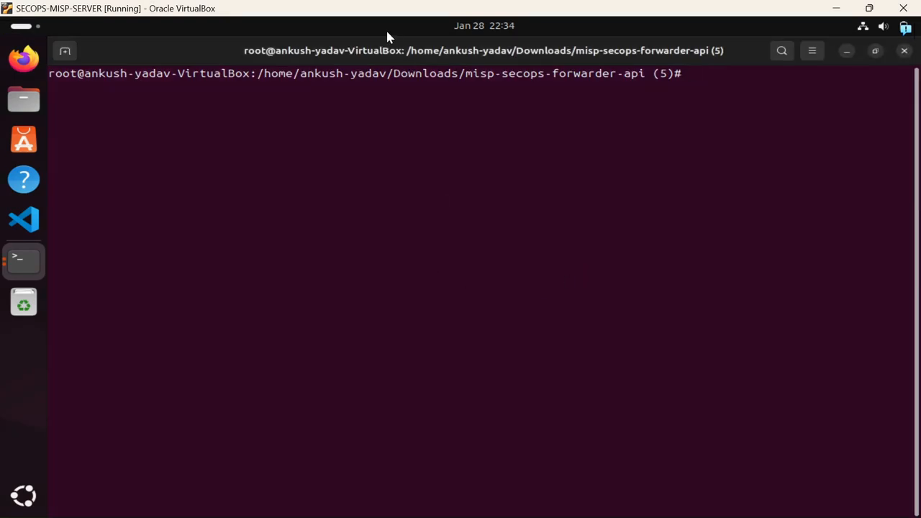
type("docker exec misp-secops-forwarder python manage.py set FORWARDER_BATCH_SIZE 500")
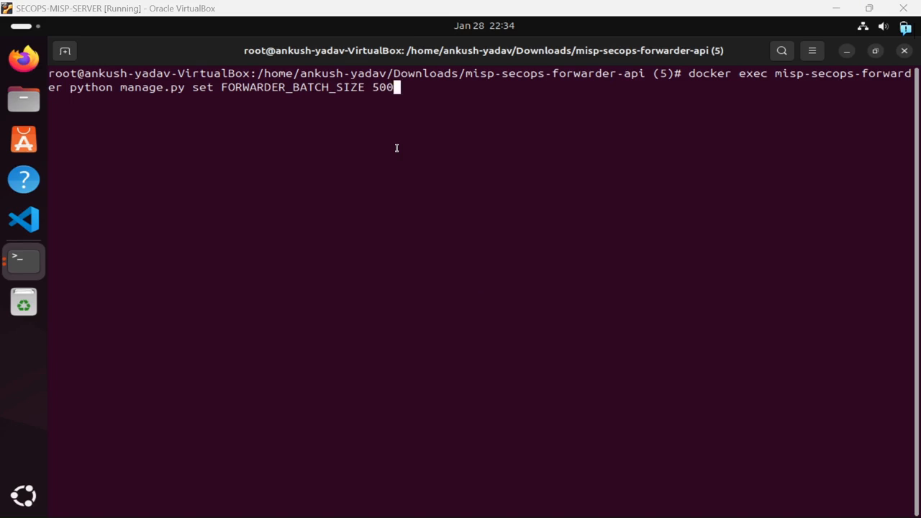
key("BackSpace")
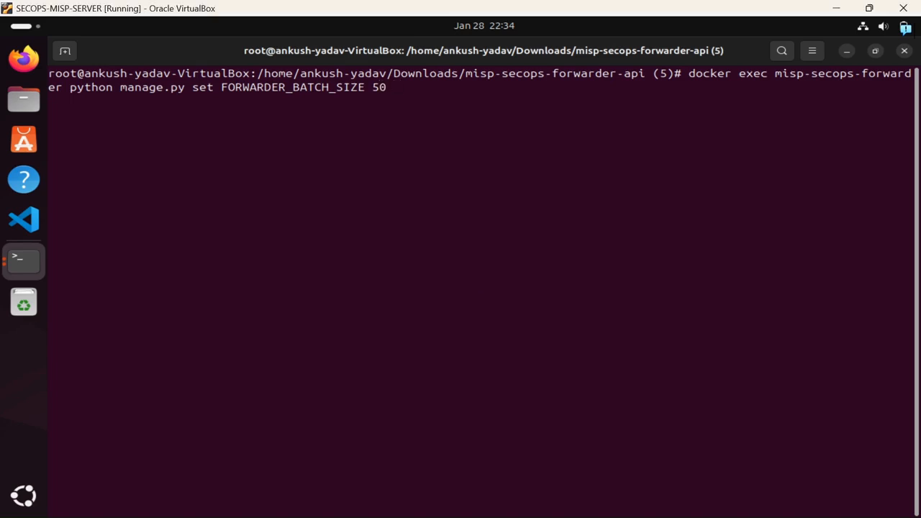
key("Return")
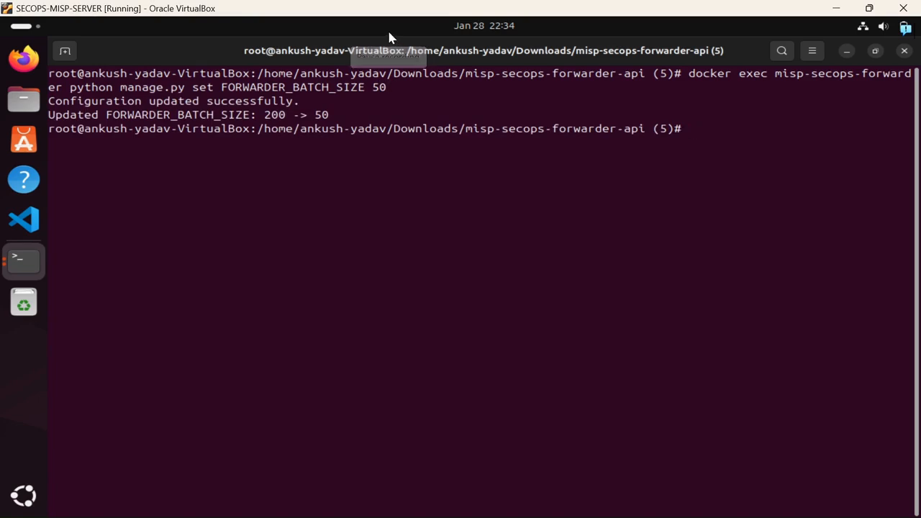
Step: Switch back to the browser and review the README's configuration update commands, health checks, log viewing and Google SecOps verification instructions
key("alt+Tab")
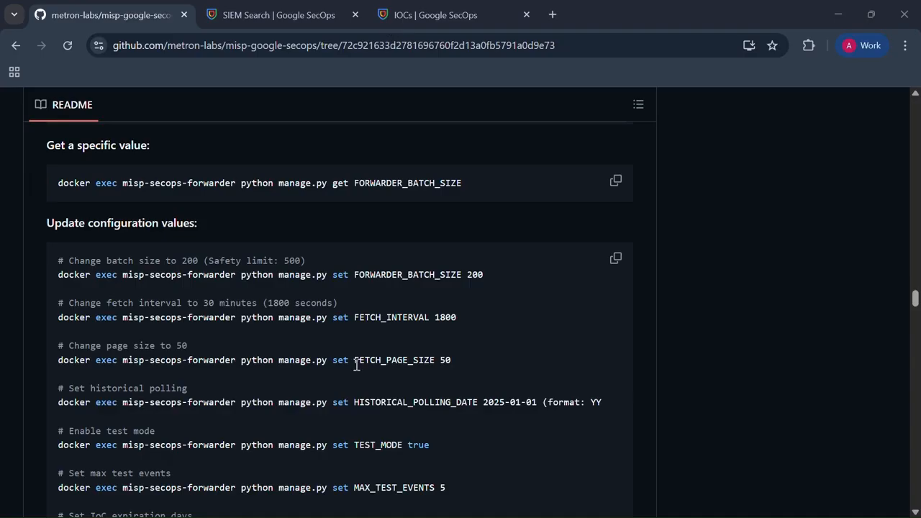
scroll(357, 365, "down", 2)
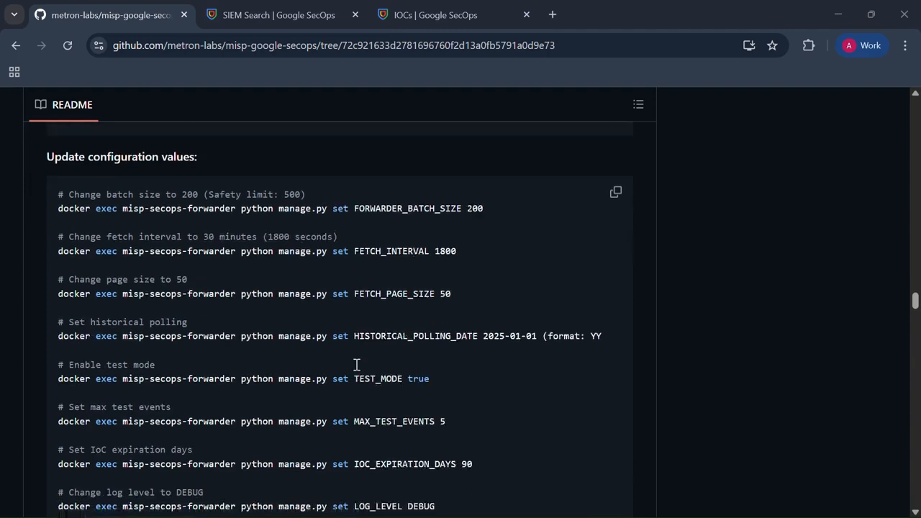
scroll(356, 365, "down", 1)
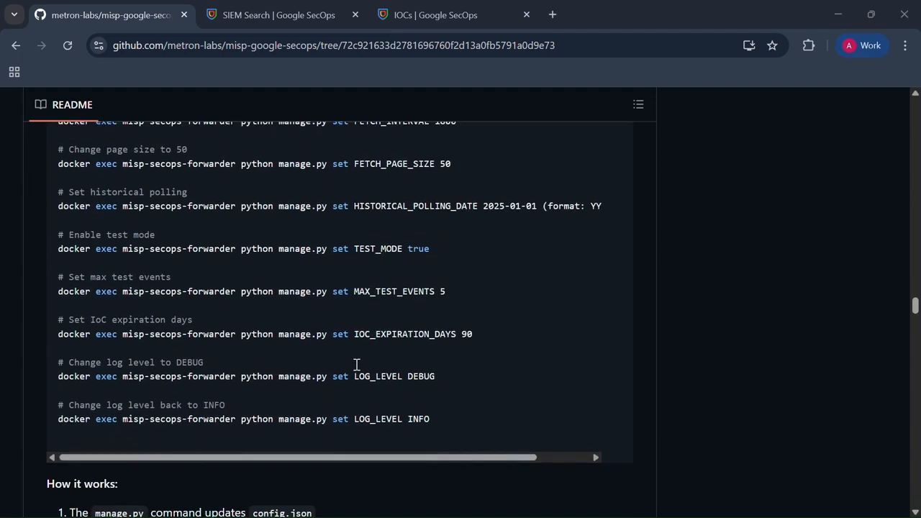
scroll(356, 365, "down", 7)
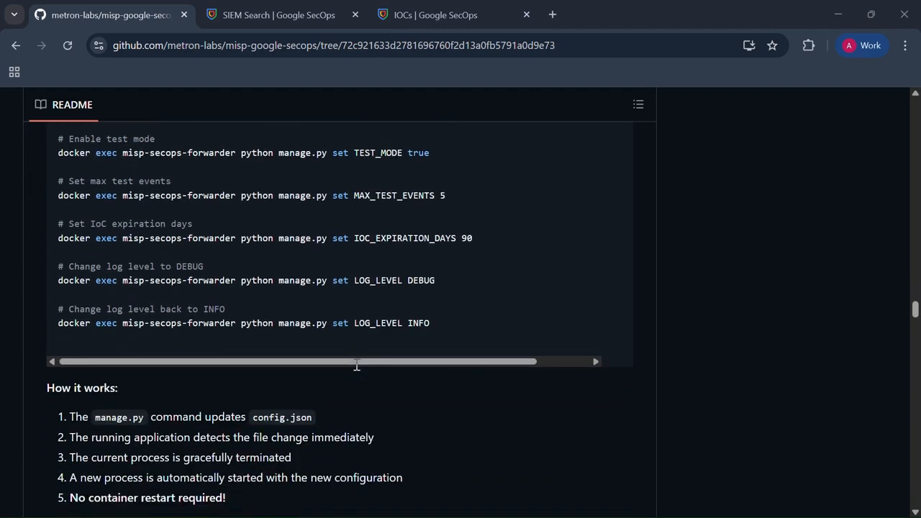
scroll(356, 365, "down", 7)
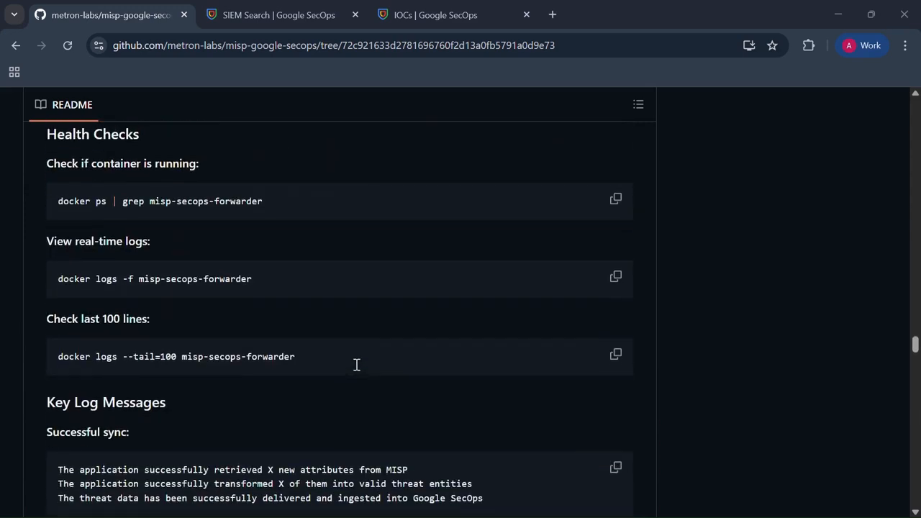
scroll(356, 365, "up", 1)
scroll(356, 365, "down", 8)
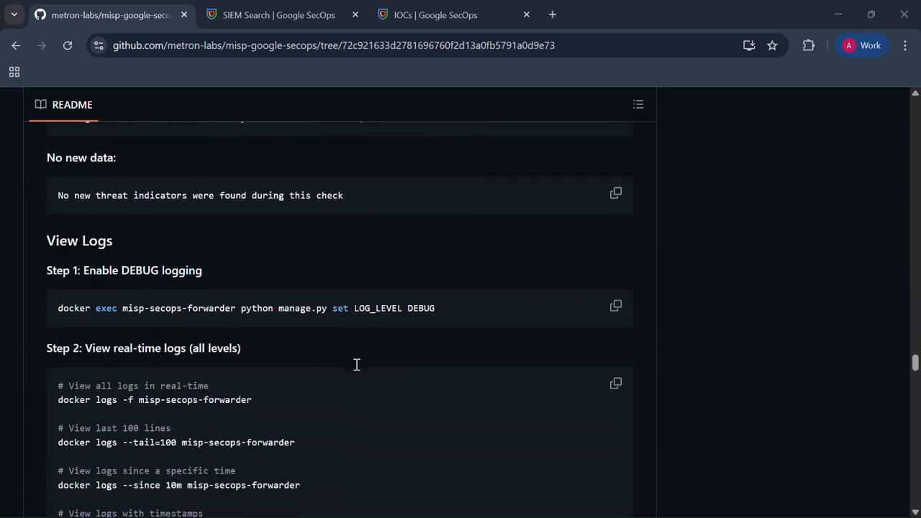
scroll(357, 364, "down", 10)
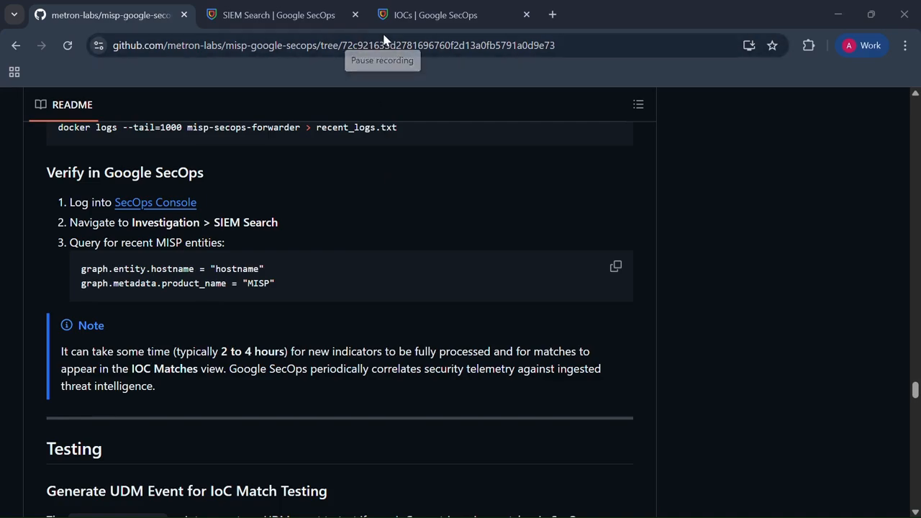
Step: Review the README's Testing, Troubleshooting, Production Deployment and Scaling Considerations sections through to Support & Contributing
scroll(362, 241, "down", 10)
scroll(361, 241, "down", 10)
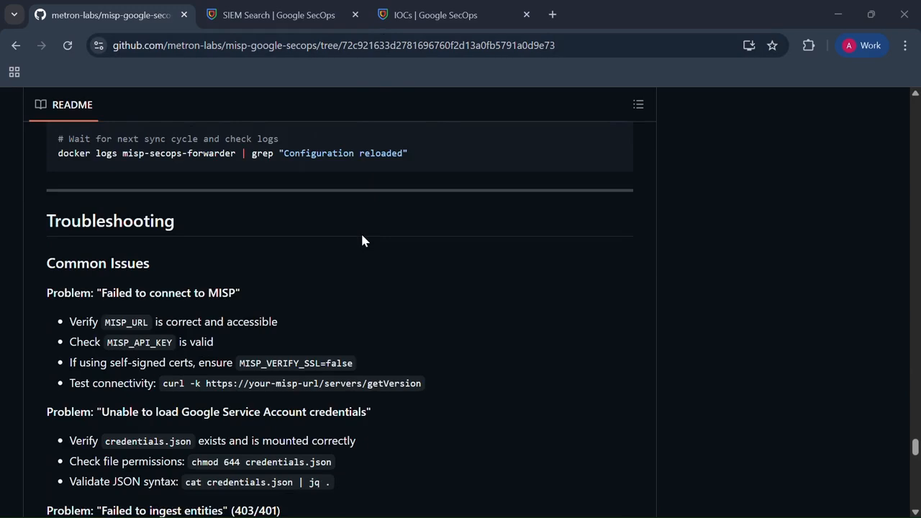
scroll(362, 295, "down", 1)
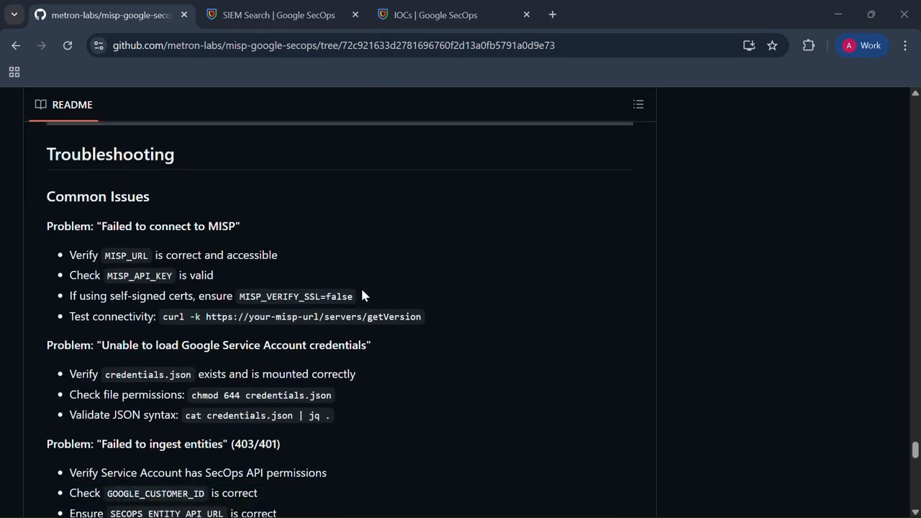
scroll(362, 295, "down", 1)
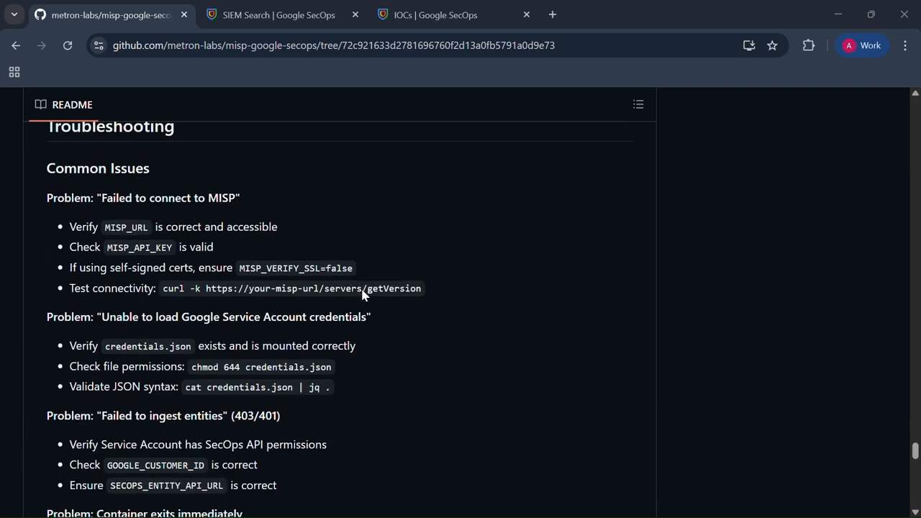
scroll(275, 312, "down", 10)
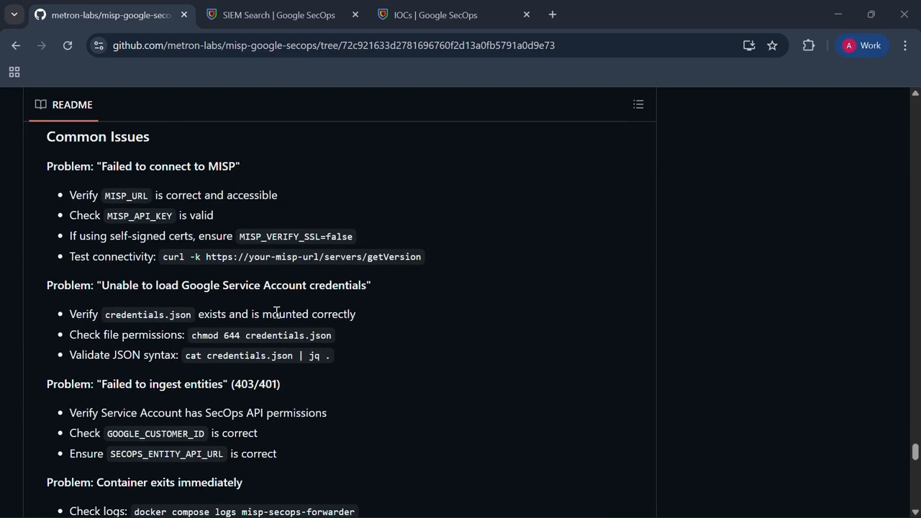
scroll(351, 213, "down", 3)
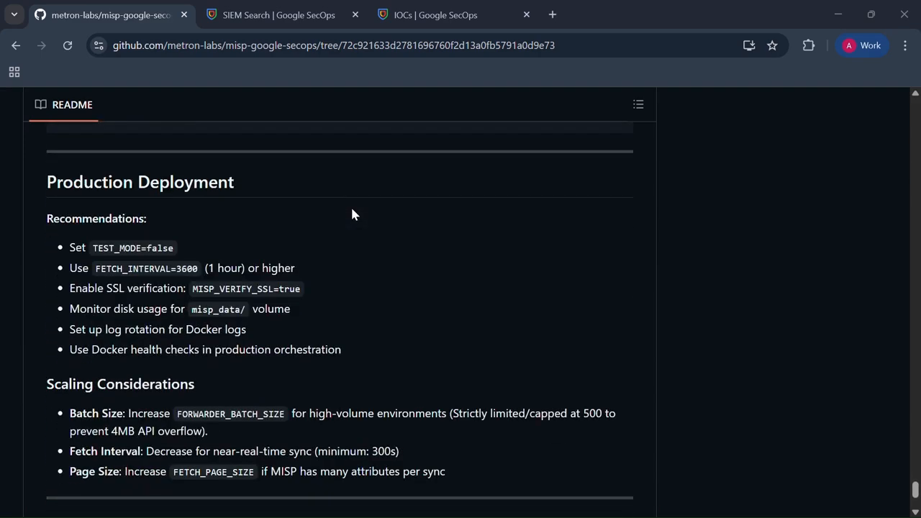
scroll(352, 214, "down", 2)
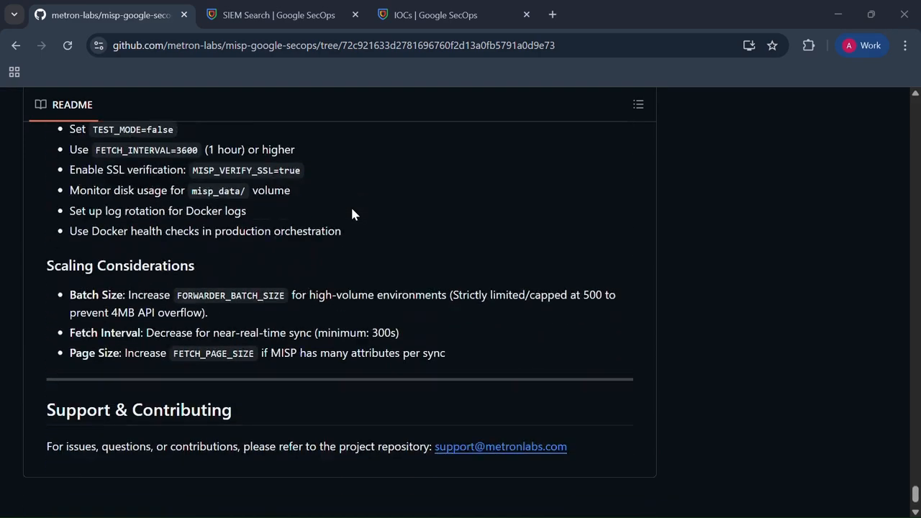